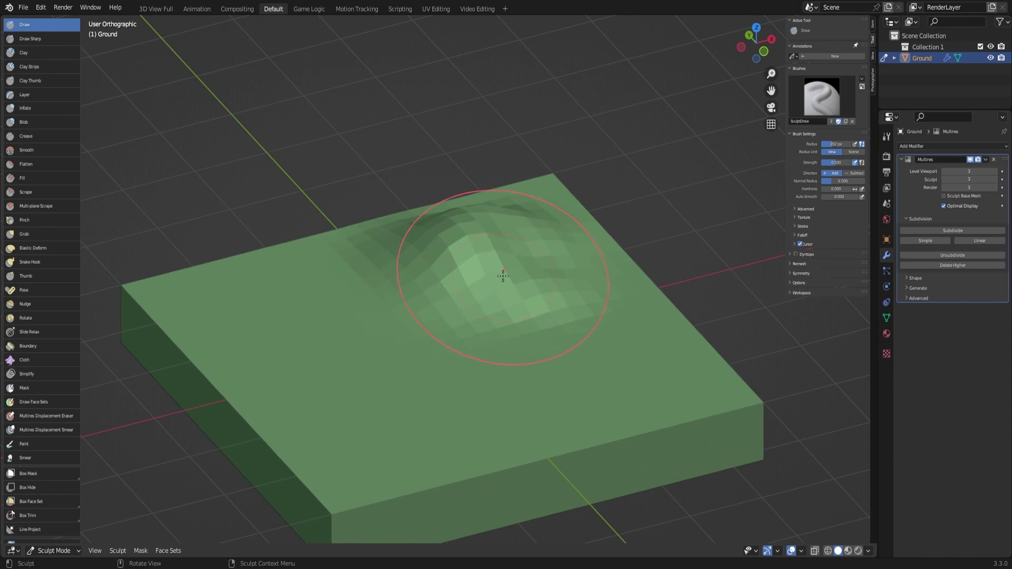
Sculpt a raised bump and several ridges into the ground block with the Draw brush.
{"action": "left_click_drag", "start_coordinate": [503, 275], "coordinate": [485, 214]}
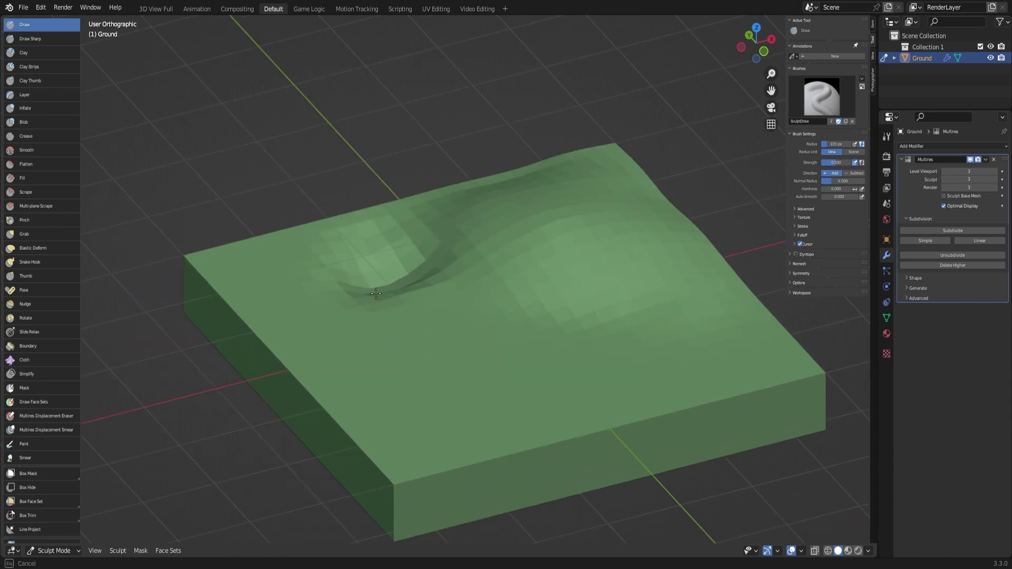
{"action": "middle_click_drag", "start_coordinate": [376, 264], "coordinate": [317, 260]}
{"action": "left_click_drag", "start_coordinate": [317, 260], "coordinate": [525, 418]}
{"action": "middle_click_drag", "start_coordinate": [524, 418], "coordinate": [466, 211]}
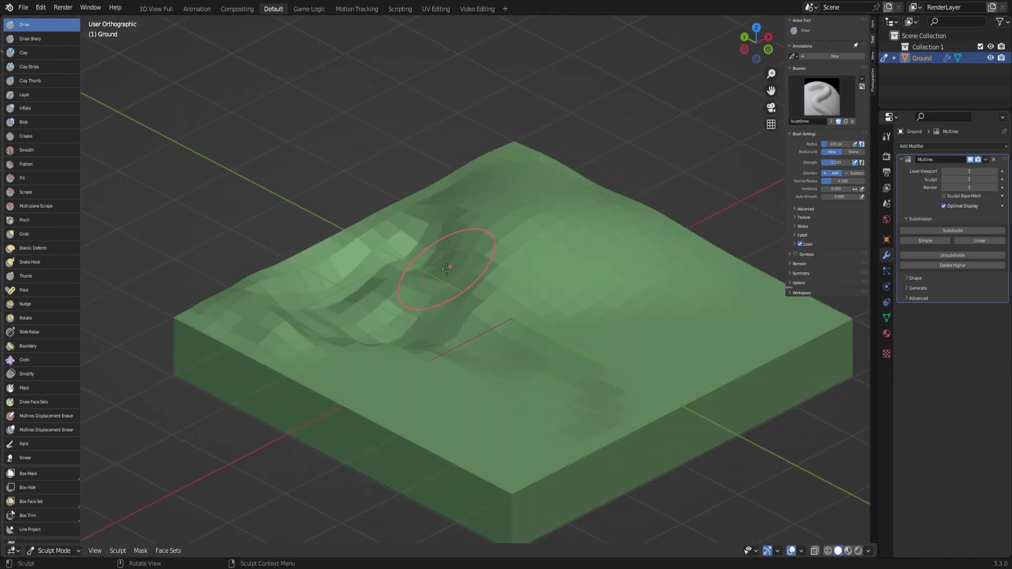
{"action": "middle_click_drag", "start_coordinate": [400, 221], "coordinate": [328, 221], "text": "shift"}
{"action": "left_click_drag", "start_coordinate": [501, 284], "coordinate": [567, 296]}
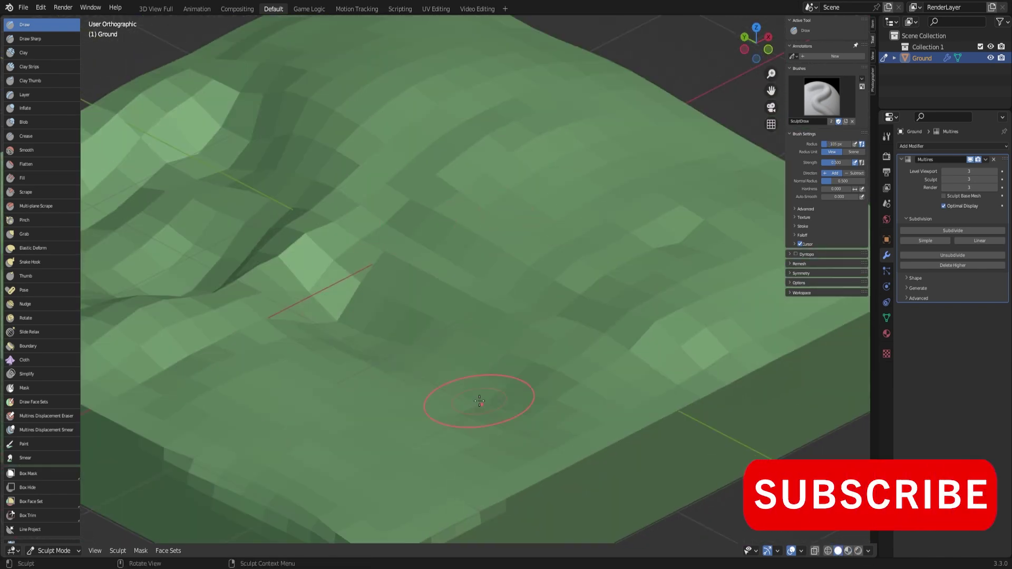
Lower the sculpt subdivision level to 2 and orbit around the terrain to inspect it.
{"action": "key", "text": "Page_Down"}
{"action": "scroll", "coordinate": [624, 261], "scroll_direction": "down", "scroll_amount": 1}
{"action": "mouse_move", "coordinate": [624, 261]}
{"action": "middle_mouse_down"}
{"action": "mouse_move", "coordinate": [294, 305]}
{"action": "mouse_move", "coordinate": [508, 192]}
{"action": "middle_mouse_up"}
{"action": "scroll", "coordinate": [587, 341], "scroll_direction": "up", "scroll_amount": 2}
{"action": "mouse_move", "coordinate": [588, 341]}
{"action": "middle_mouse_down"}
{"action": "mouse_move", "coordinate": [248, 339]}
{"action": "mouse_move", "coordinate": [350, 289]}
{"action": "middle_mouse_up"}
{"action": "scroll", "coordinate": [550, 359], "scroll_direction": "down", "scroll_amount": 2}
Return to Object Mode and add a 2.000-size plane at the origin.
{"action": "key", "text": "ctrl+Tab"}
{"action": "key", "text": "shift+a"}
{"action": "scroll", "coordinate": [489, 240], "scroll_direction": "up", "scroll_amount": 2}
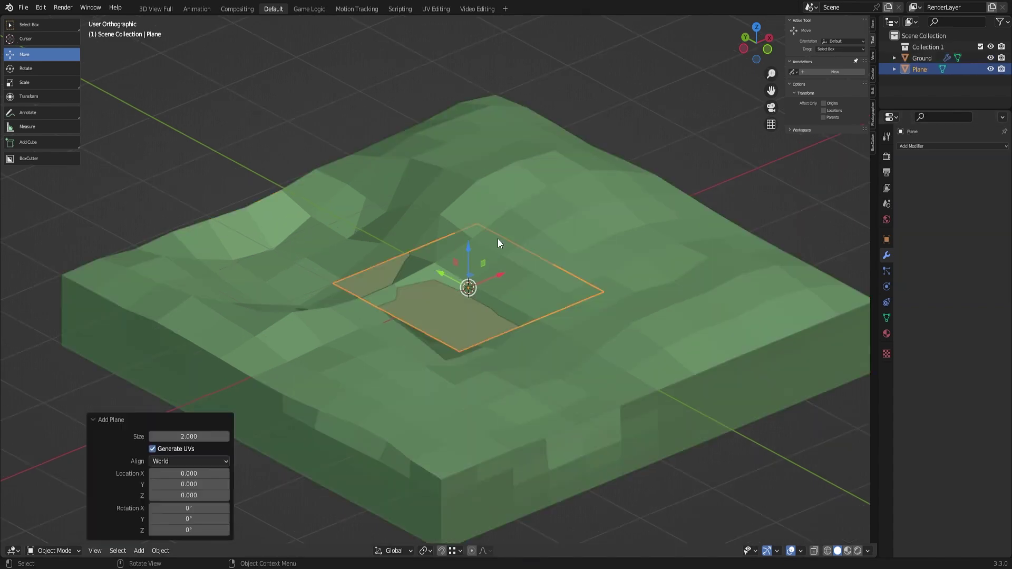
Give the plane a new blue Water material and stretch it along Y.
{"action": "left_click", "coordinate": [930, 179]}
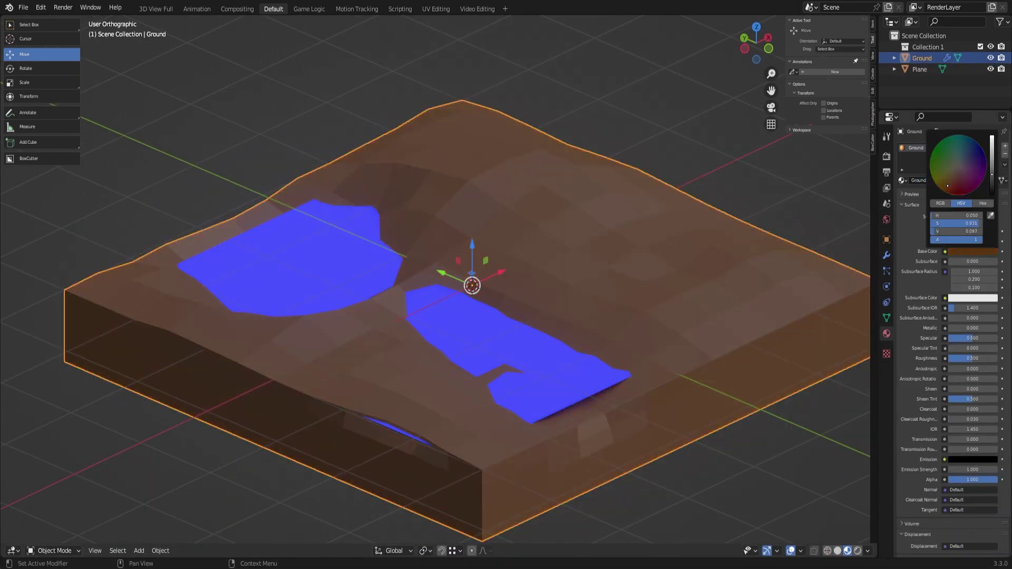
{"action": "key", "text": "s"}
{"action": "key", "text": "y"}
{"action": "left_click", "coordinate": [531, 247]}
Select the ground block and switch it into Sculpt Mode, viewing the terrain from above.
{"action": "left_click", "coordinate": [53, 551]}
{"action": "left_click", "coordinate": [37, 505]}
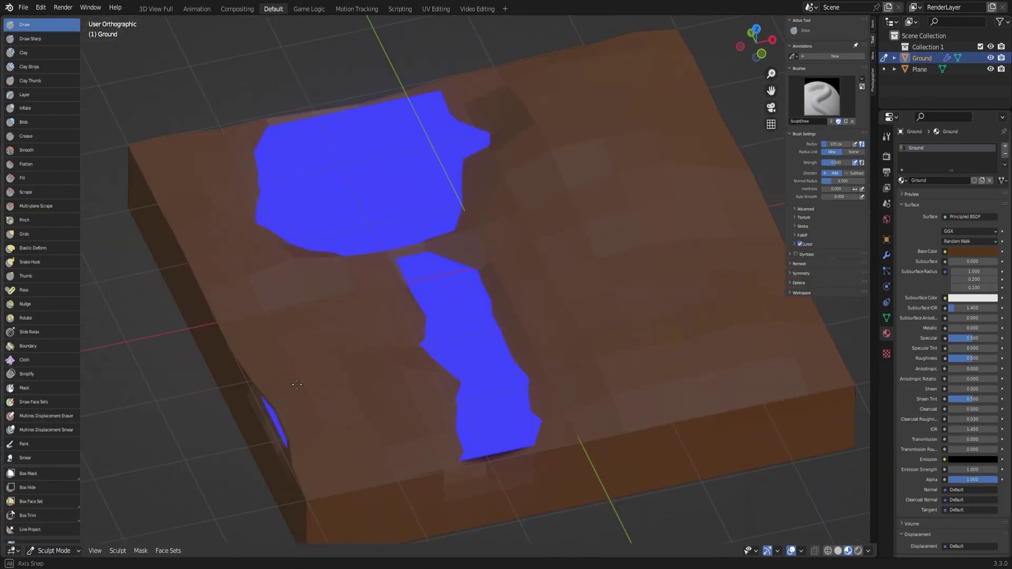
{"action": "middle_click_drag", "start_coordinate": [474, 264], "coordinate": [536, 323]}
{"action": "scroll", "coordinate": [470, 302], "scroll_direction": "up", "scroll_amount": 3}
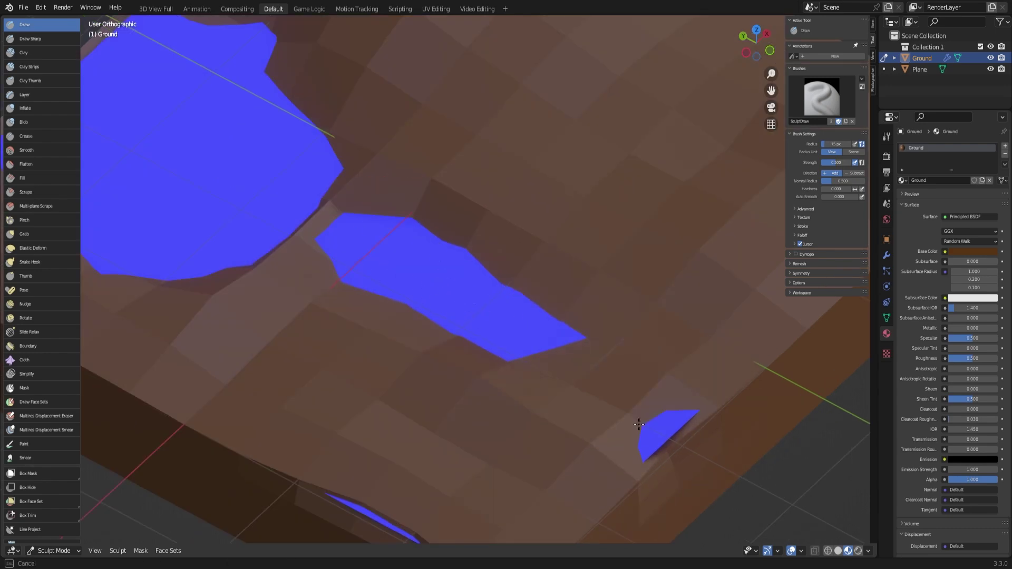
{"action": "scroll", "coordinate": [529, 316], "scroll_direction": "down", "scroll_amount": 3}
{"action": "mouse_move", "coordinate": [529, 317]}
{"action": "middle_mouse_down"}
{"action": "mouse_move", "coordinate": [502, 372]}
{"action": "mouse_move", "coordinate": [536, 328]}
{"action": "middle_mouse_up"}
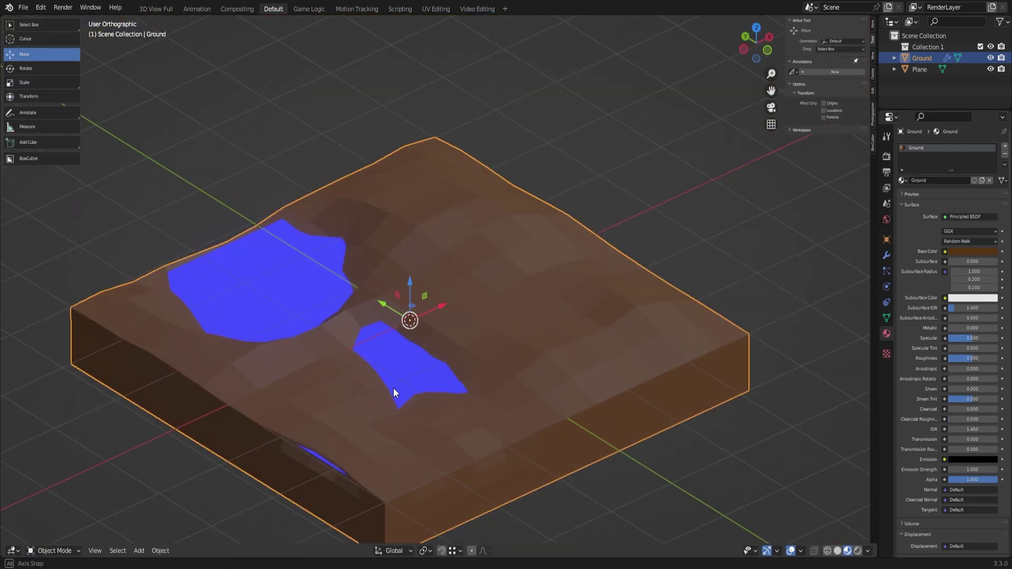
{"action": "mouse_move", "coordinate": [509, 403]}
{"action": "middle_mouse_down"}
{"action": "mouse_move", "coordinate": [474, 388]}
{"action": "mouse_move", "coordinate": [509, 314]}
{"action": "mouse_move", "coordinate": [548, 327]}
{"action": "middle_mouse_up"}
Sculpt the terrain around the water into a pond and river, then return to Object Mode.
{"action": "key", "text": "ctrl+Tab"}
{"action": "scroll", "coordinate": [485, 393], "scroll_direction": "up", "scroll_amount": 3}
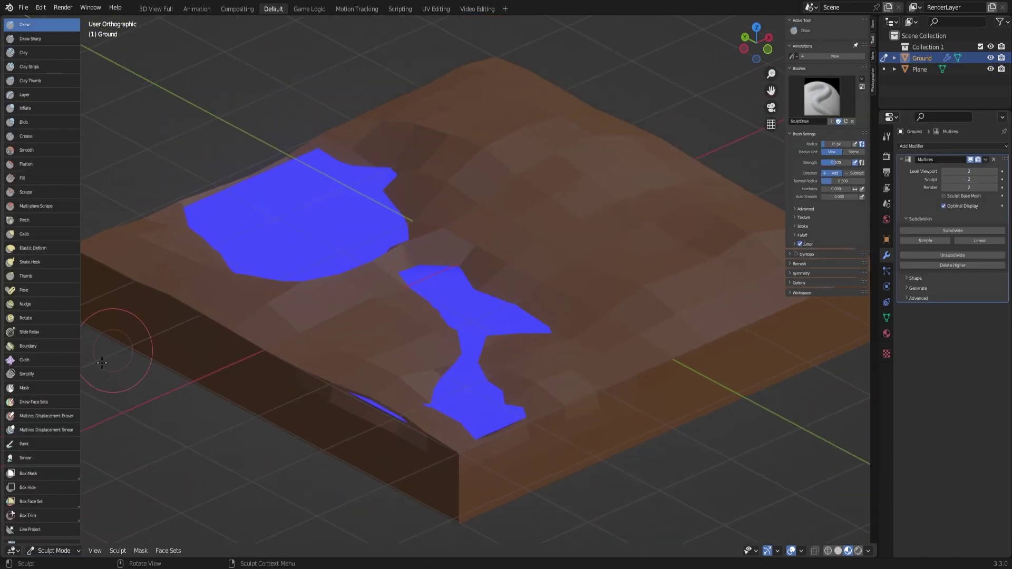
{"action": "key", "text": "ctrl+Tab"}
{"action": "key", "text": "shift+a"}
Add a cube stretched along Z, then isolate and frame it in front view.
{"action": "left_click", "coordinate": [548, 169]}
{"action": "key", "text": "s"}
{"action": "key", "text": "z"}
{"action": "left_click", "coordinate": [515, 176]}
{"action": "key", "text": "KP_Decimal"}
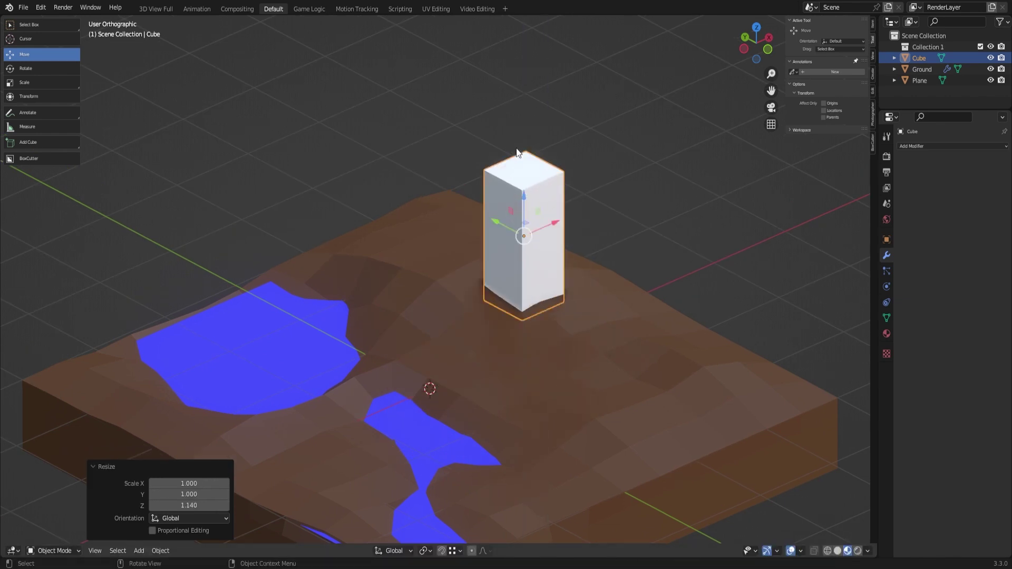
{"action": "key", "text": "KP_Divide"}
{"action": "key", "text": "KP_1"}
Add a circle and extrude and taper its ring upward into a pine trunk.
{"action": "key", "text": "shift+a"}
{"action": "left_click", "coordinate": [617, 236]}
{"action": "left_click", "coordinate": [205, 409]}
{"action": "key", "text": "Tab"}
{"action": "key", "text": "e"}
{"action": "key", "text": "s"}
{"action": "key", "text": "g"}
{"action": "key", "text": "z"}
{"action": "left_click", "coordinate": [702, 156]}
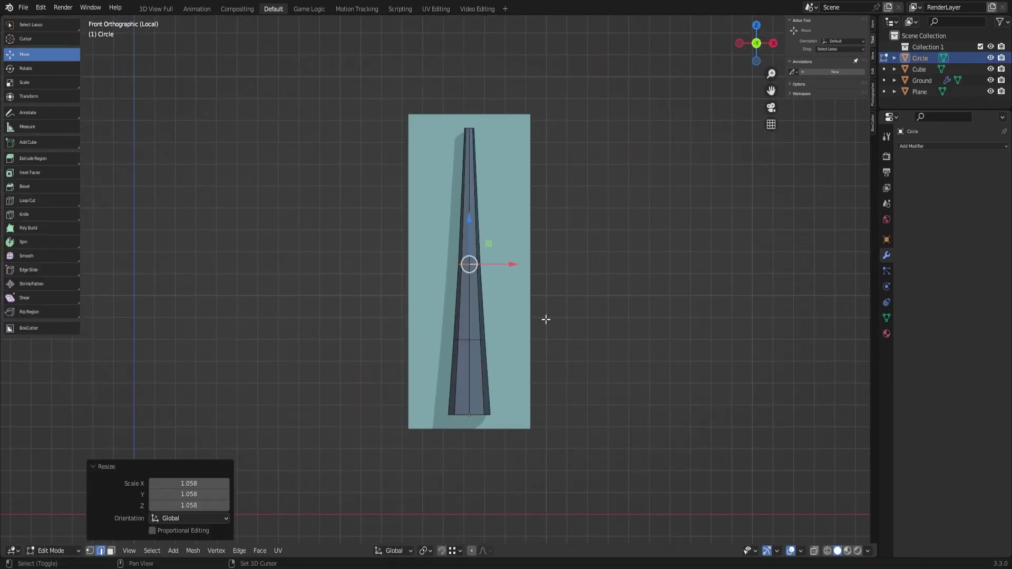
{"action": "left_click", "coordinate": [685, 204]}
{"action": "scroll", "coordinate": [493, 296], "scroll_direction": "up", "scroll_amount": 1}
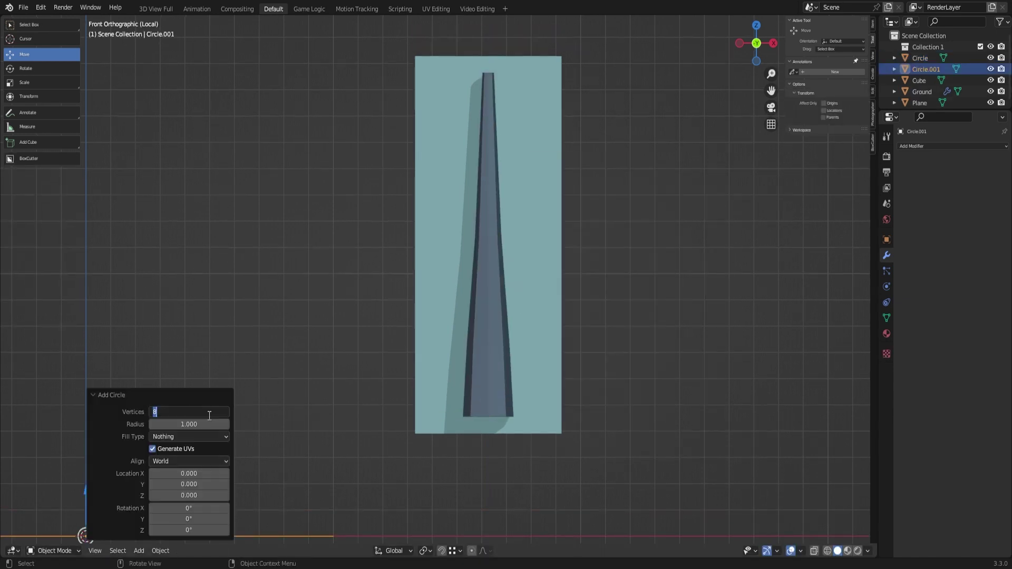
Duplicate a ring lower on the trunk as the first cone foliage layer and slide a rim vertex.
{"action": "key", "text": "shift+d"}
{"action": "key", "text": "z"}
{"action": "left_click", "coordinate": [552, 376]}
{"action": "left_click_drag", "start_coordinate": [503, 245], "coordinate": [503, 300]}
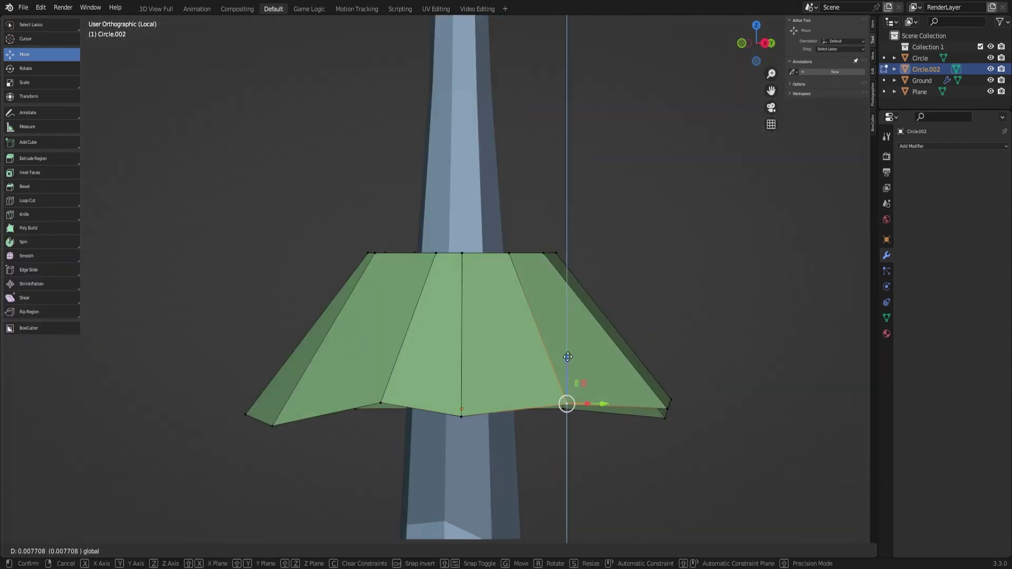
{"action": "left_click", "coordinate": [569, 402]}
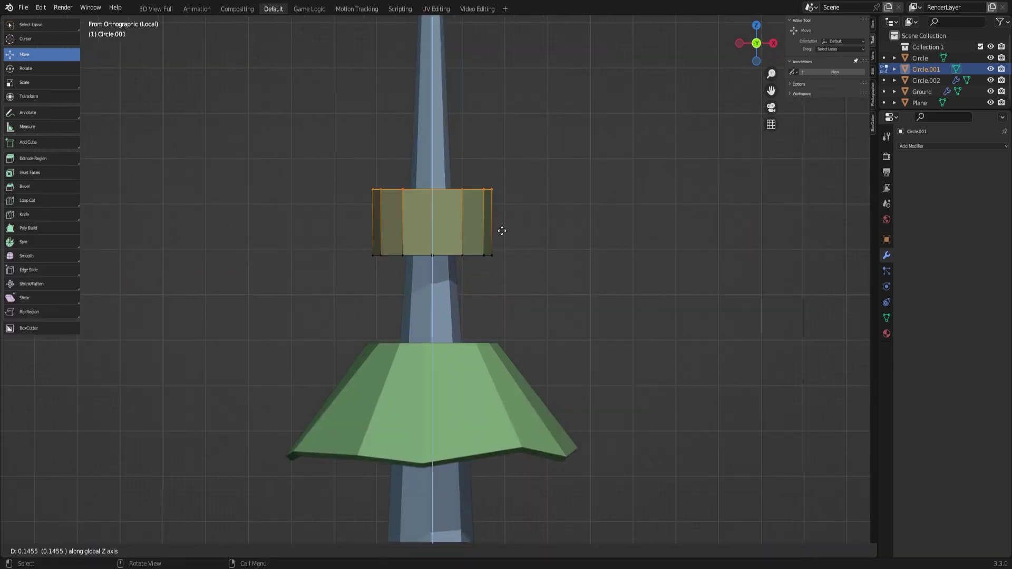
Copy the lower foliage layer's Solidify modifier to the upper layer with Ctrl+L.
{"action": "left_click", "coordinate": [951, 146]}
{"action": "left_click", "coordinate": [434, 369], "text": "shift"}
{"action": "key", "text": "ctrl+l"}
{"action": "left_click", "coordinate": [474, 503]}
{"action": "middle_click_drag", "start_coordinate": [474, 504], "coordinate": [468, 366]}
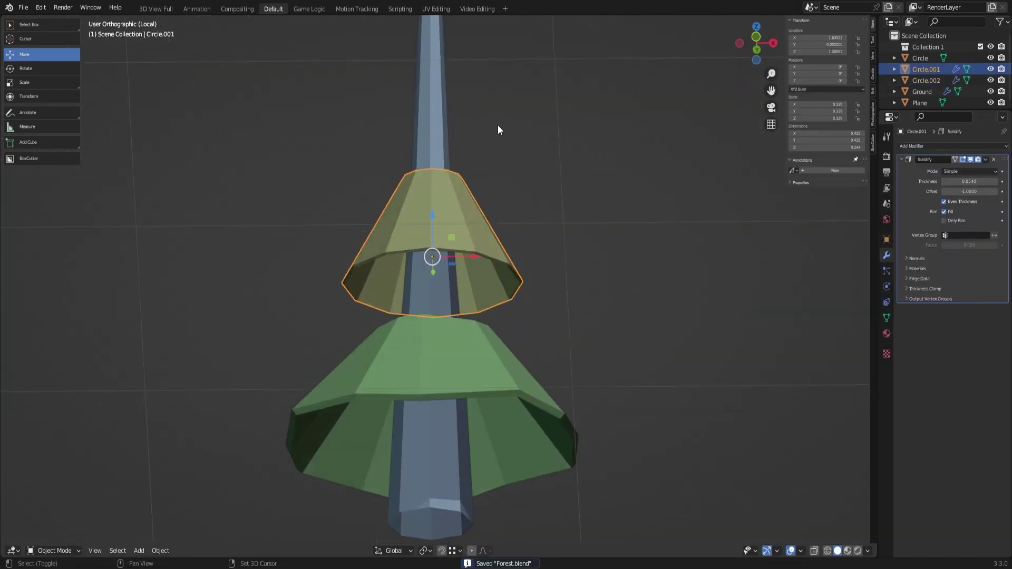
Move rim vertices on the upper layer to make its edge uneven.
{"action": "key", "text": "Tab"}
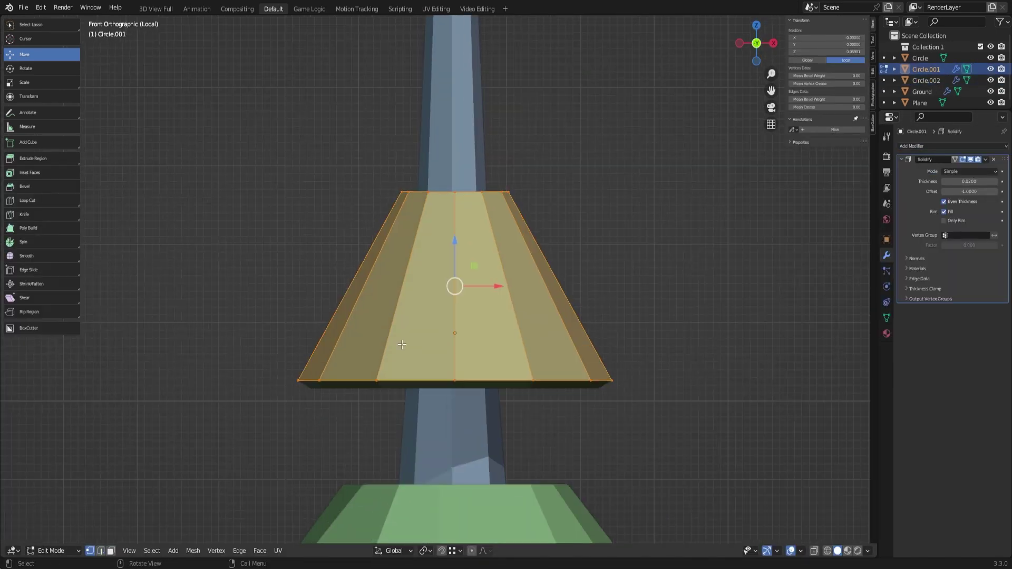
{"action": "key", "text": "g"}
{"action": "left_click", "coordinate": [421, 408]}
{"action": "key", "text": "KP_7"}
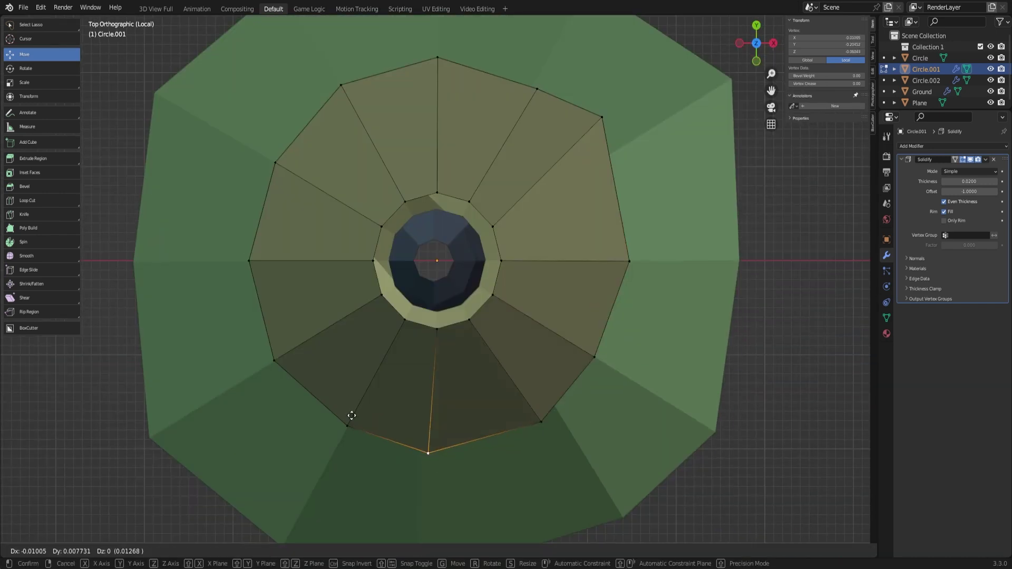
{"action": "key", "text": "KP_1"}
{"action": "key", "text": "Tab"}
{"action": "middle_click_drag", "start_coordinate": [444, 309], "coordinate": [466, 311]}
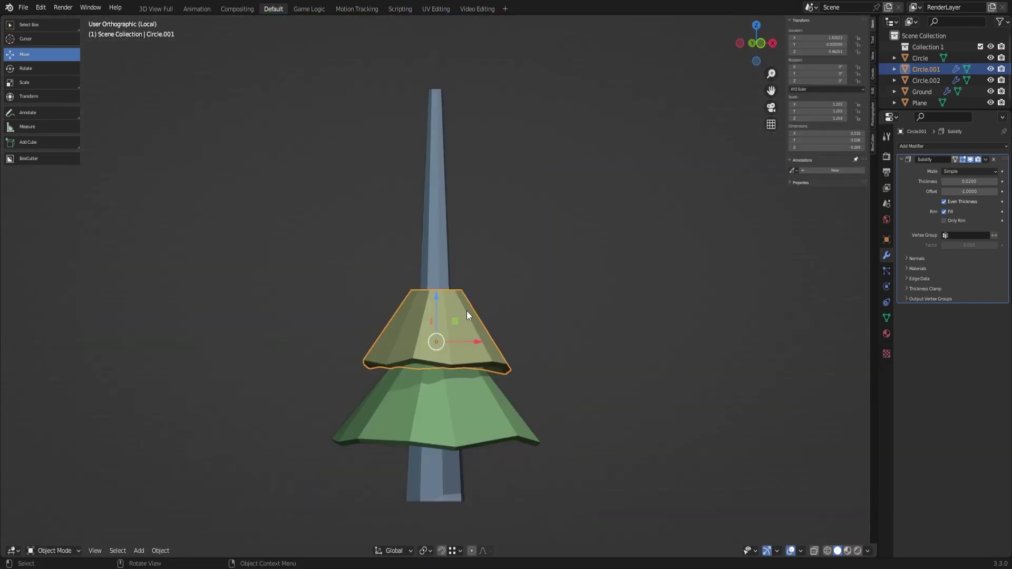
Add another cone foliage layer, extrude its ring upward and thicken it.
{"action": "key", "text": "shift+a"}
{"action": "left_click", "coordinate": [274, 356]}
{"action": "key", "text": "Tab"}
{"action": "key", "text": "e"}
{"action": "key", "text": "Tab"}
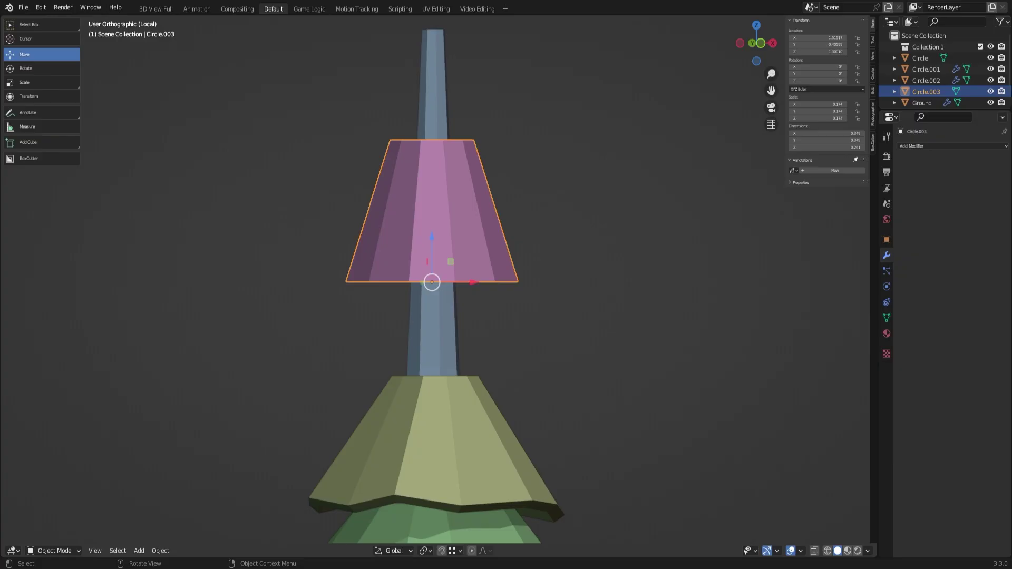
{"action": "key", "text": "Tab"}
{"action": "key", "text": "KP_1"}
Nudge the new layer's rim vertices along Y and lower one slightly so it droops.
{"action": "middle_click_drag", "start_coordinate": [432, 263], "coordinate": [450, 228]}
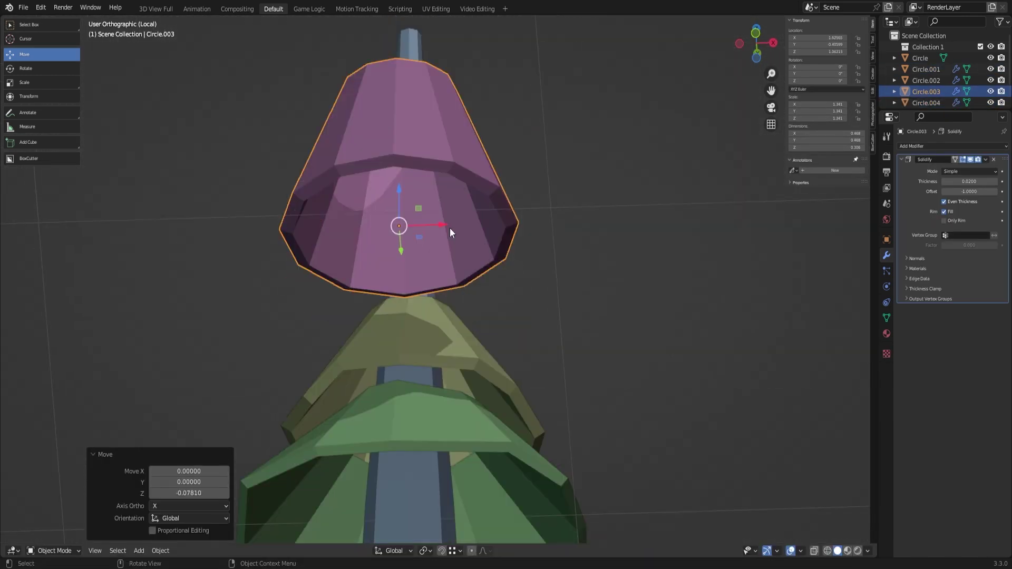
{"action": "key", "text": "KP_7"}
{"action": "key", "text": "g"}
{"action": "key", "text": "y"}
{"action": "key", "text": "KP_1"}
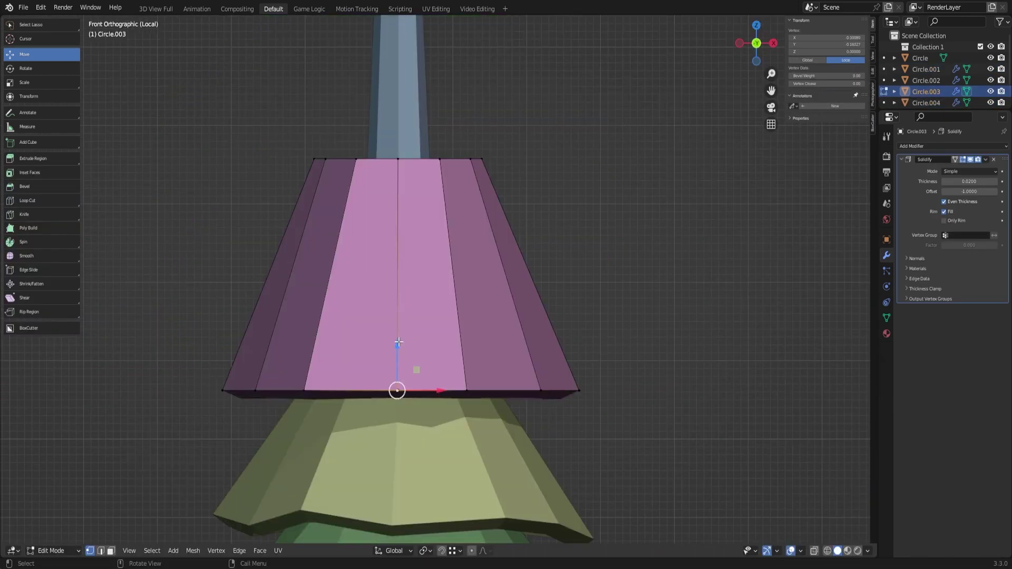
{"action": "middle_click_drag", "start_coordinate": [265, 308], "coordinate": [447, 320]}
{"action": "key", "text": "g"}
{"action": "key", "text": "z"}
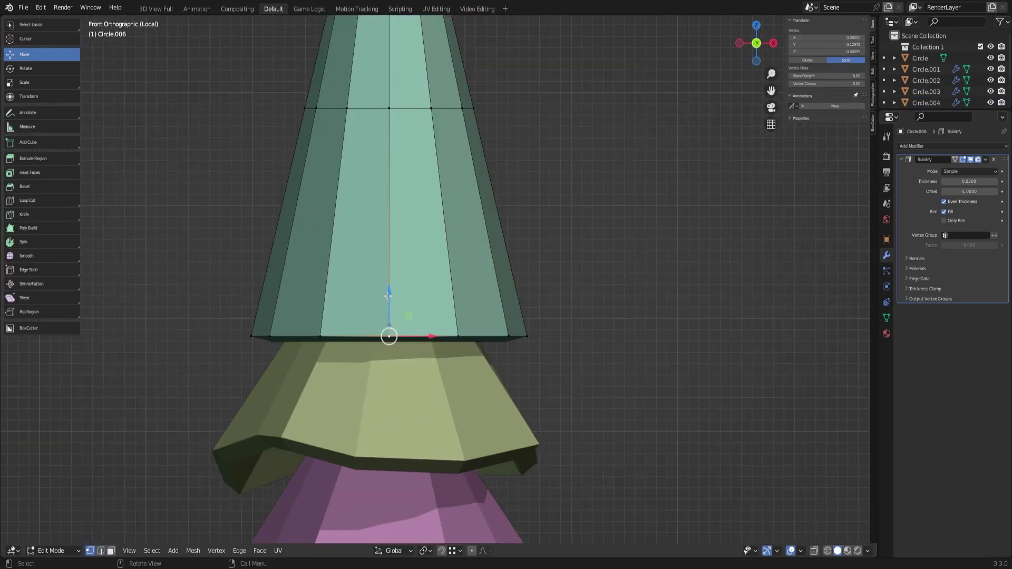
{"action": "left_click_drag", "start_coordinate": [513, 293], "coordinate": [512, 303]}
{"action": "key", "text": "KP_7"}
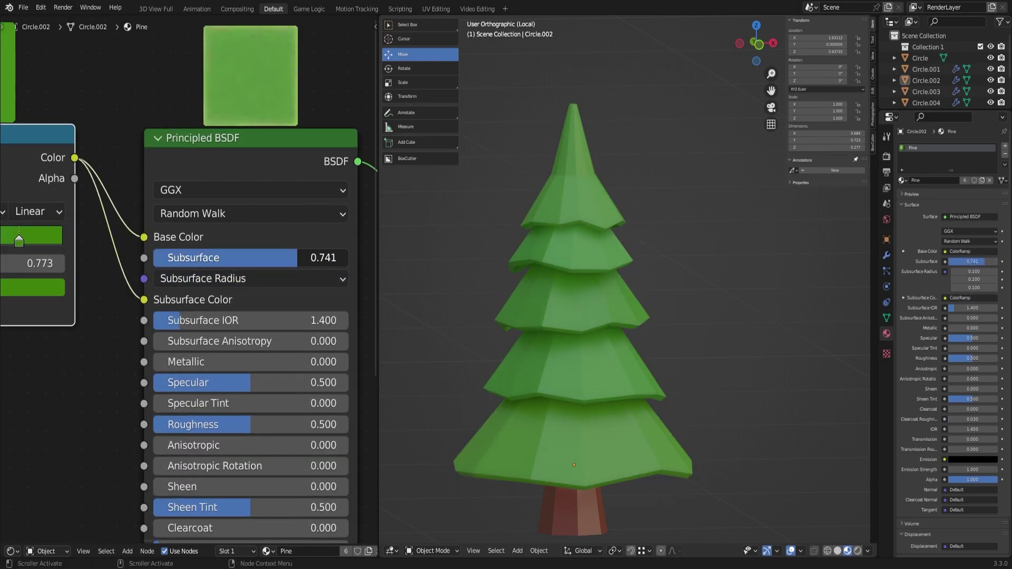
Raise the Pine material's Subsurface value to 1.000 in the Shader Editor.
{"action": "left_click_drag", "start_coordinate": [316, 258], "coordinate": [352, 267]}
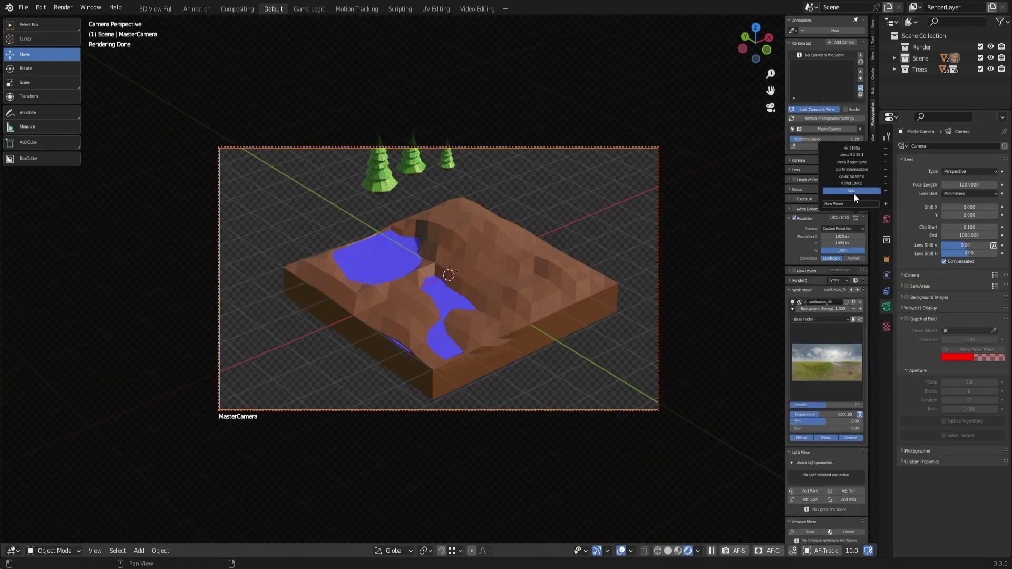
Apply the Photographer panel's Insta resolution preset for a square camera frame.
{"action": "left_click", "coordinate": [852, 191]}
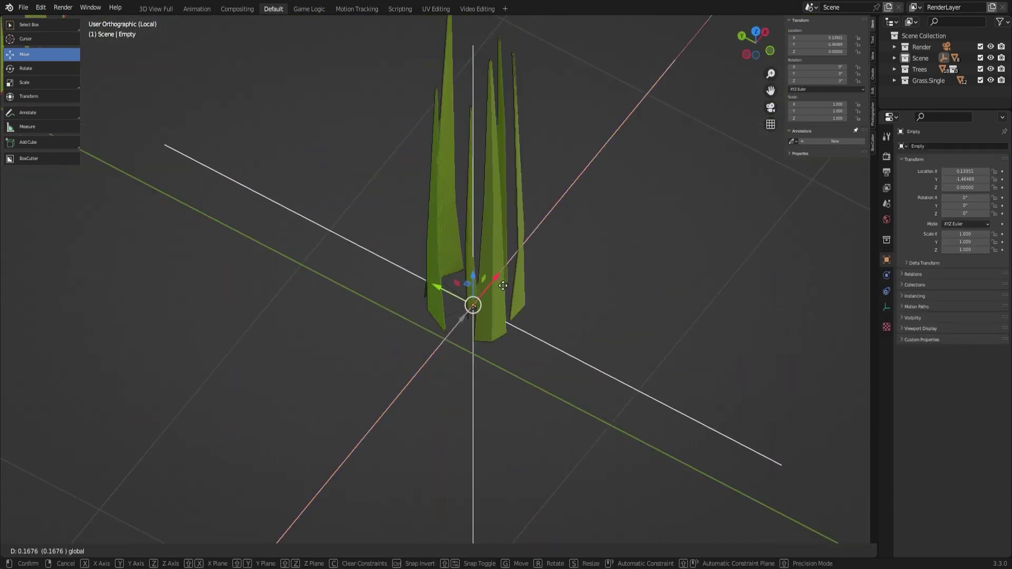
Rename the grass clumps Grass.B1–B3 and move them into a new Grass.B collection.
{"action": "key", "text": "F2"}
{"action": "type", "text": "Grass.B1"}
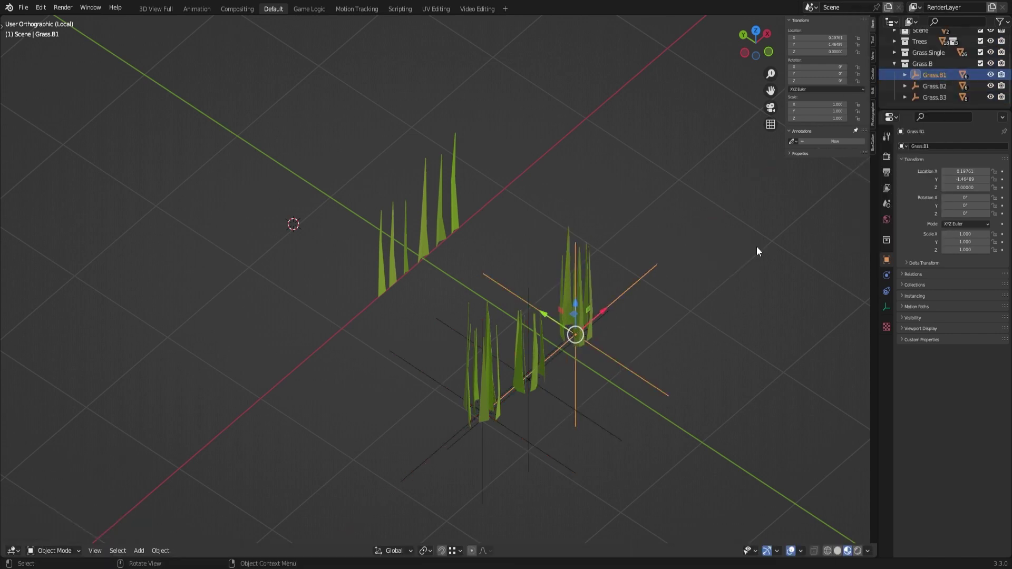
{"action": "key", "text": "m"}
{"action": "left_click", "coordinate": [812, 221]}
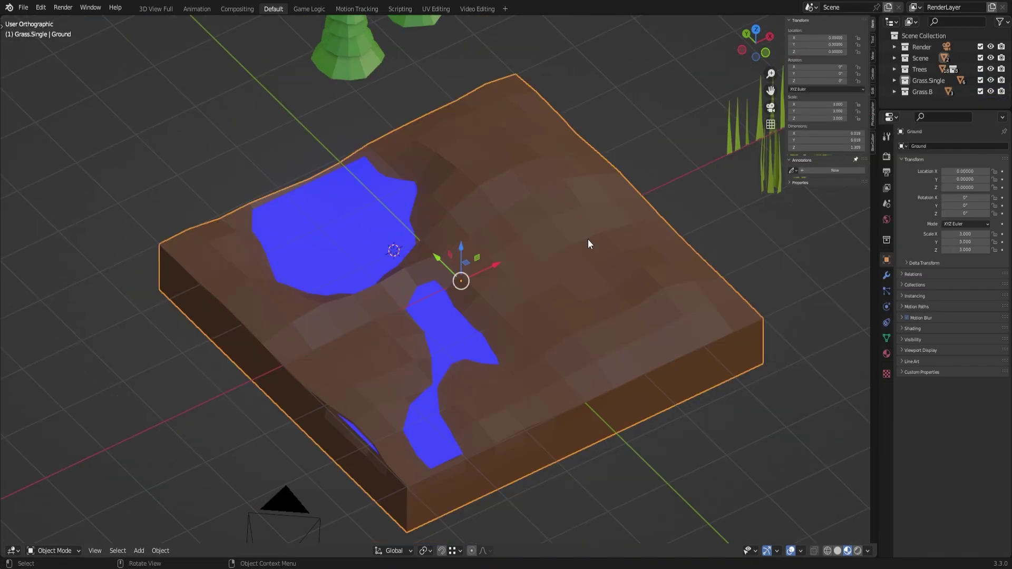
Nest Grass.B under Grass.Single and give the ground a Hair particle system with 5000 strands.
{"action": "left_click_drag", "start_coordinate": [949, 92], "coordinate": [930, 80]}
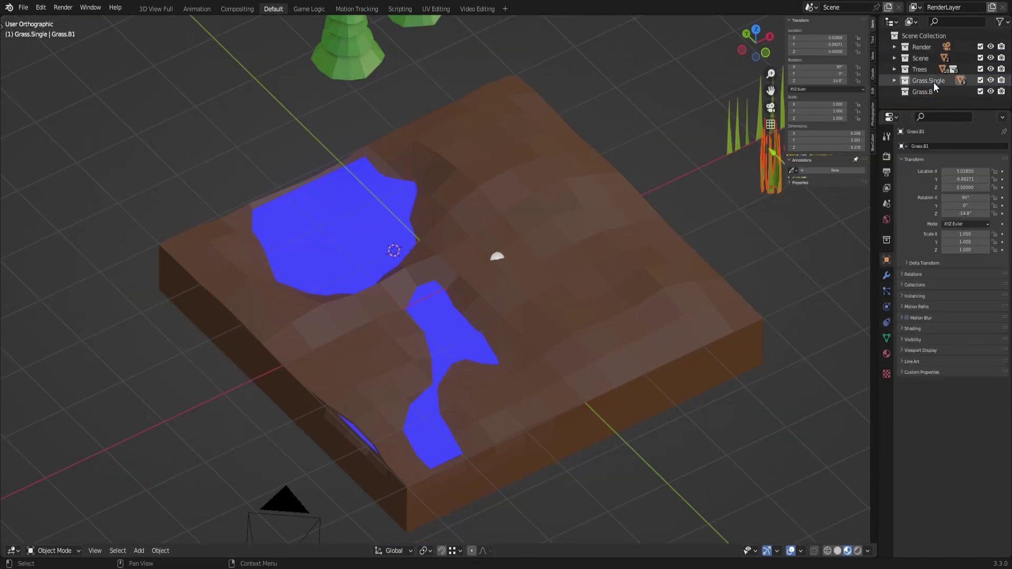
{"action": "left_click", "coordinate": [980, 189]}
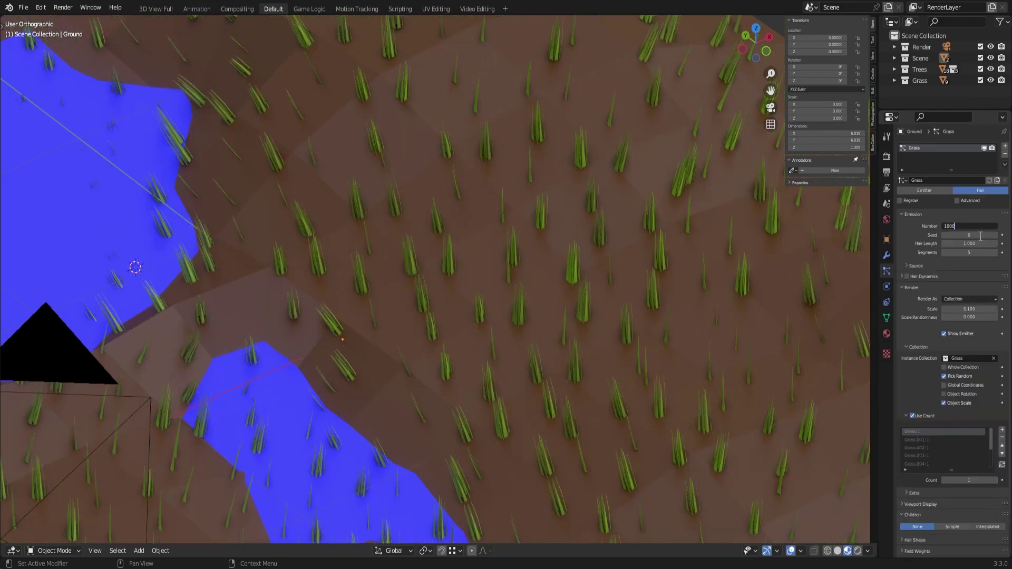
{"action": "type", "text": "5000"}
{"action": "key", "text": "Return"}
Set grass Scale Randomness to 0.4 and enable random Rotation with Randomize Phase 0.6.
{"action": "left_click_drag", "start_coordinate": [942, 316], "coordinate": [963, 317]}
{"action": "scroll", "coordinate": [947, 296], "scroll_direction": "down", "scroll_amount": 1}
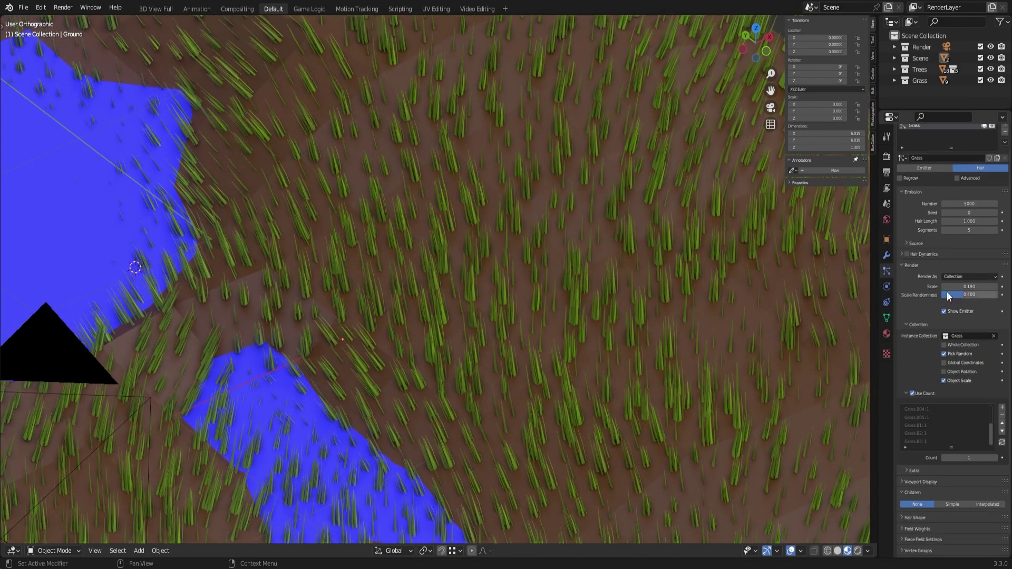
{"action": "left_click", "coordinate": [902, 356]}
{"action": "left_click", "coordinate": [901, 422]}
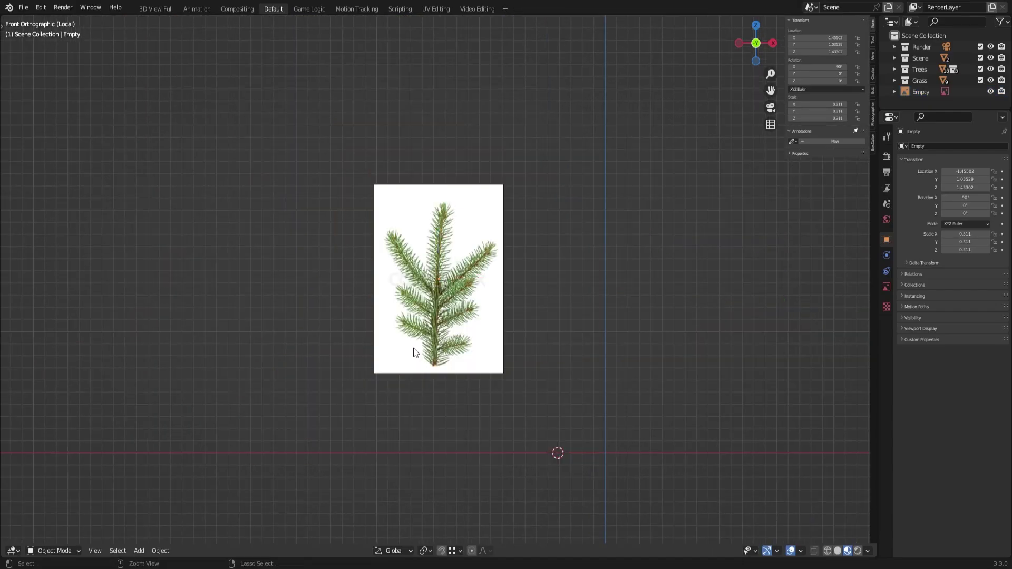
Add a single-vertex branch skeleton, move it into place, and give it Skin and Decimate modifiers.
{"action": "left_click", "coordinate": [680, 453]}
{"action": "key", "text": "g"}
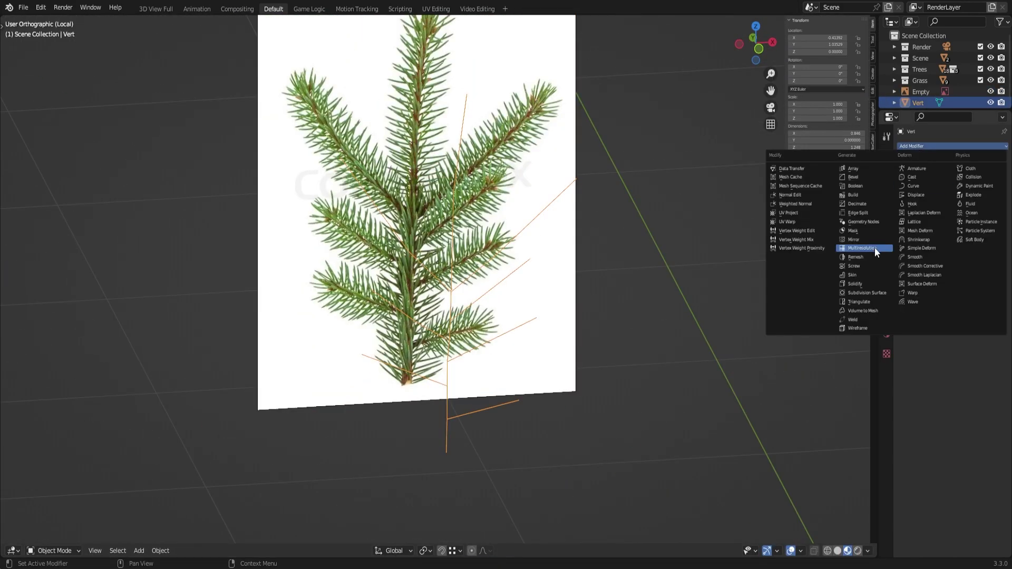
{"action": "left_click", "coordinate": [852, 275]}
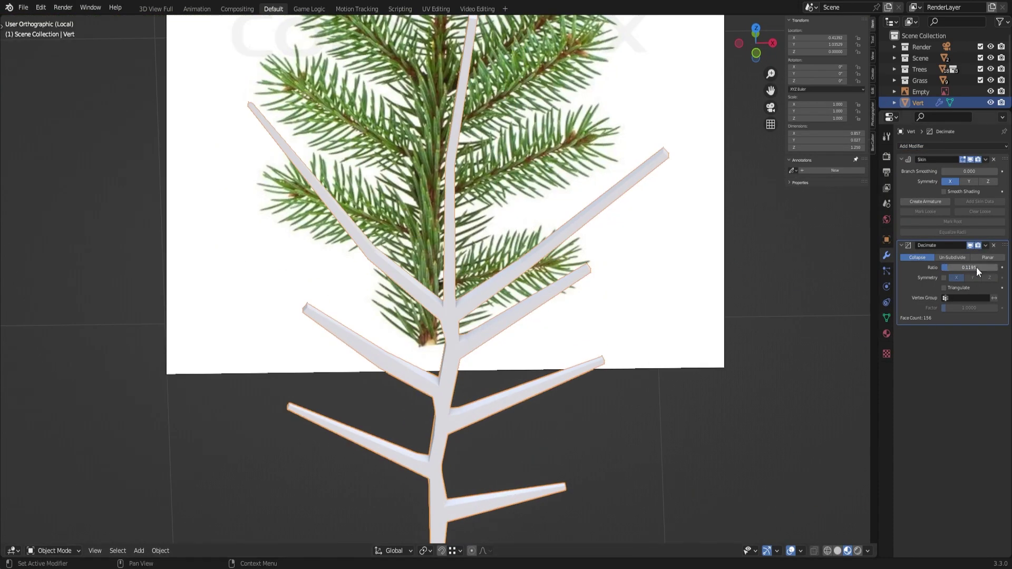
{"action": "left_click_drag", "start_coordinate": [973, 268], "coordinate": [958, 268]}
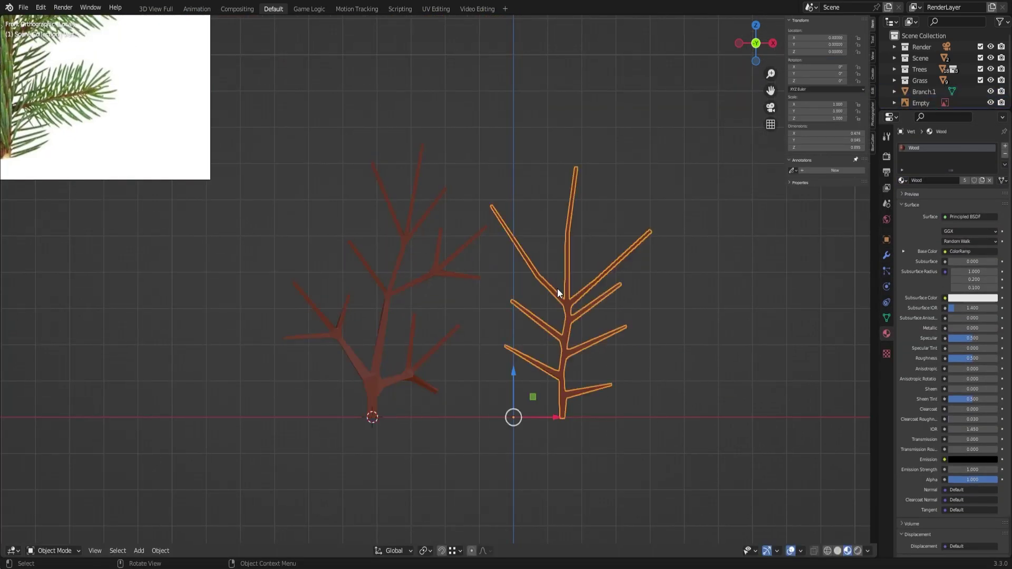
Rename the duplicated branch to Branch.2.
{"action": "type", "text": "2"}
{"action": "key", "text": "Return"}
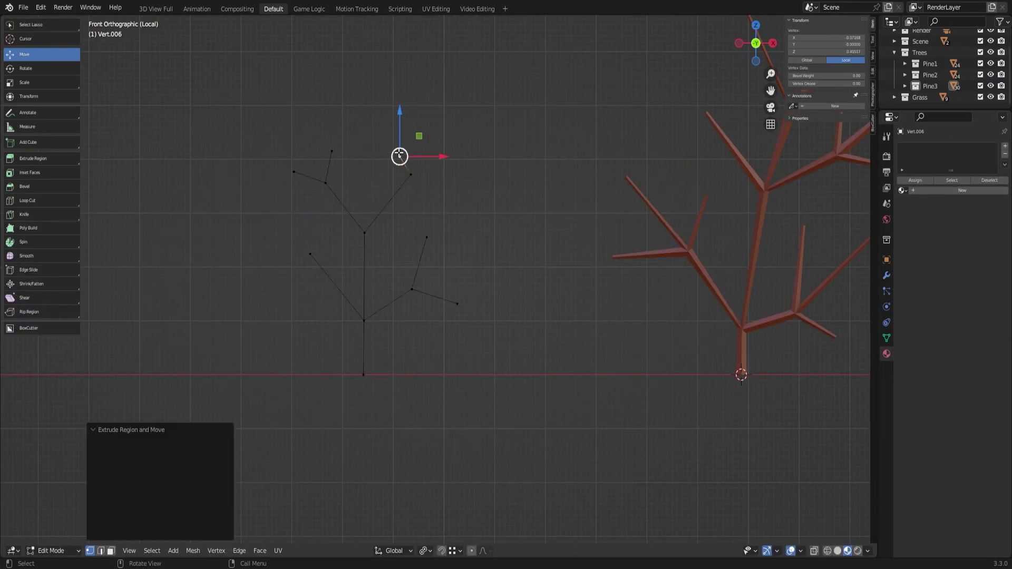
Convert the vertex skeleton mesh into a curve from Object Mode.
{"action": "left_click", "coordinate": [273, 222]}
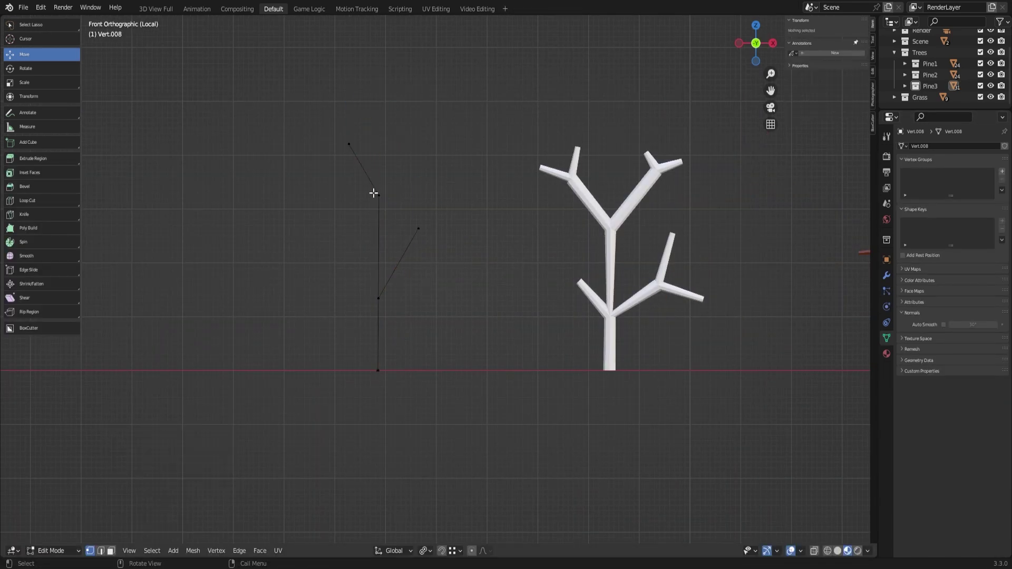
{"action": "key", "text": "Tab"}
{"action": "left_click", "coordinate": [161, 550]}
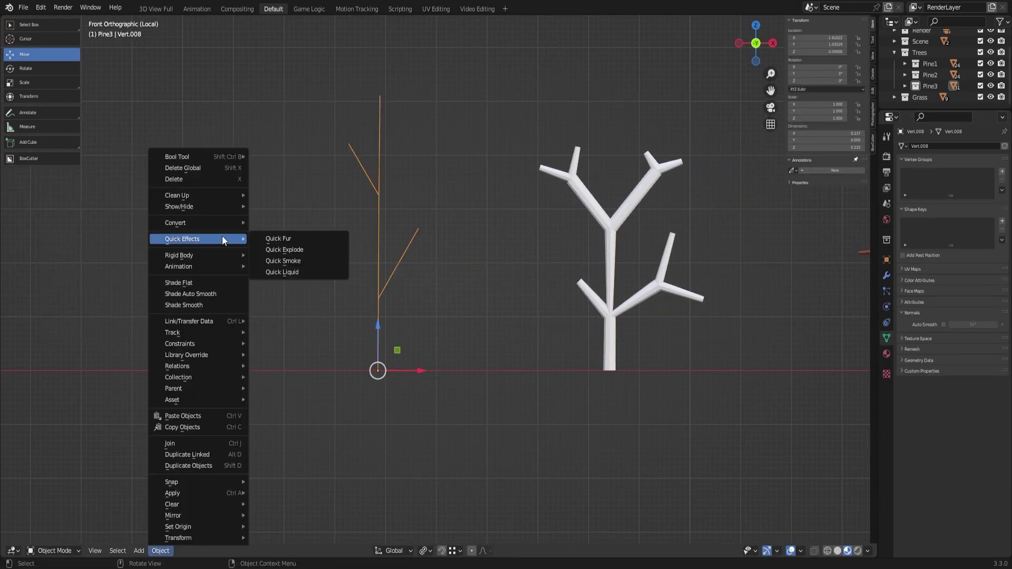
{"action": "left_click", "coordinate": [273, 240]}
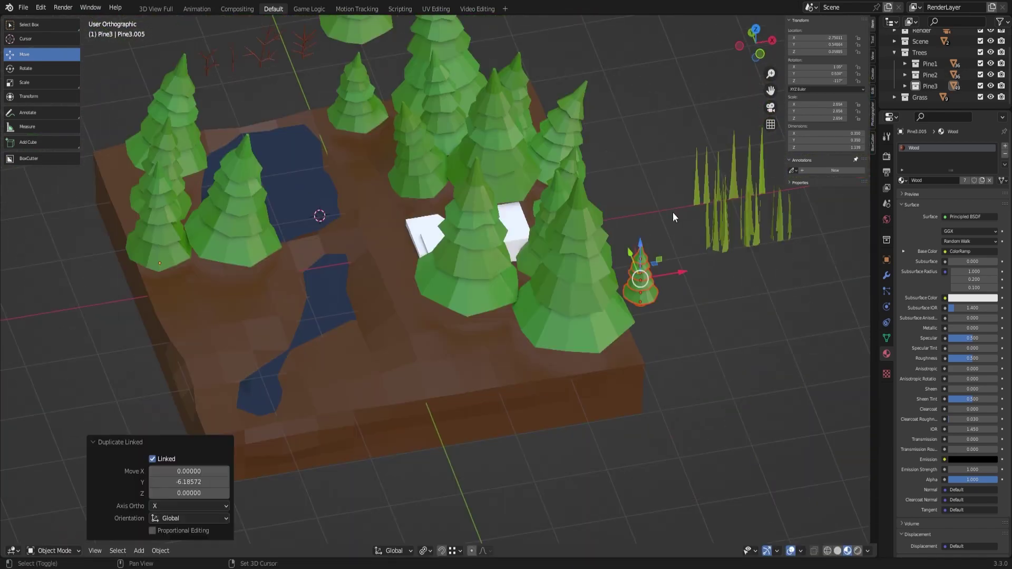
Confirm a pine's rotation and lower it into the ground, checking camera and top views.
{"action": "key", "text": "Escape"}
{"action": "key", "text": "KP_0"}
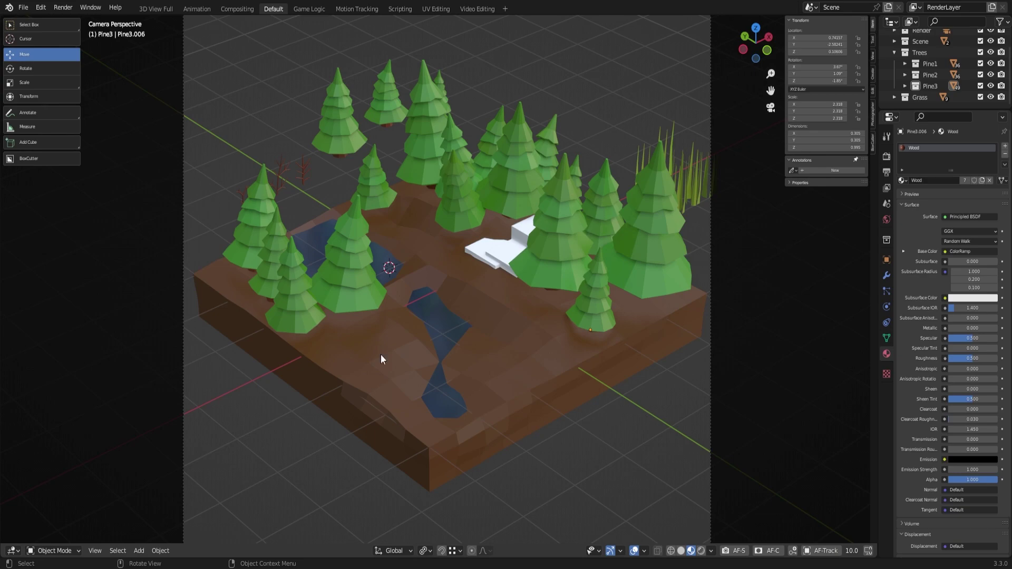
{"action": "key", "text": "KP_7"}
{"action": "scroll", "coordinate": [449, 200], "scroll_direction": "up", "scroll_amount": 5}
{"action": "middle_click_drag", "start_coordinate": [362, 188], "coordinate": [475, 253]}
{"action": "left_click_drag", "start_coordinate": [486, 253], "coordinate": [493, 241]}
{"action": "key", "text": "KP_7"}
{"action": "mouse_move", "coordinate": [494, 240]}
{"action": "middle_mouse_down"}
{"action": "mouse_move", "coordinate": [610, 293]}
{"action": "mouse_move", "coordinate": [383, 295]}
{"action": "middle_mouse_up"}
{"action": "key", "text": "KP_7"}
Reposition pines Pine3.007 and Pine3.004, verifying the layout through the camera.
{"action": "left_click_drag", "start_coordinate": [383, 294], "coordinate": [585, 253]}
{"action": "middle_click_drag", "start_coordinate": [585, 253], "coordinate": [638, 211]}
{"action": "key", "text": "KP_0"}
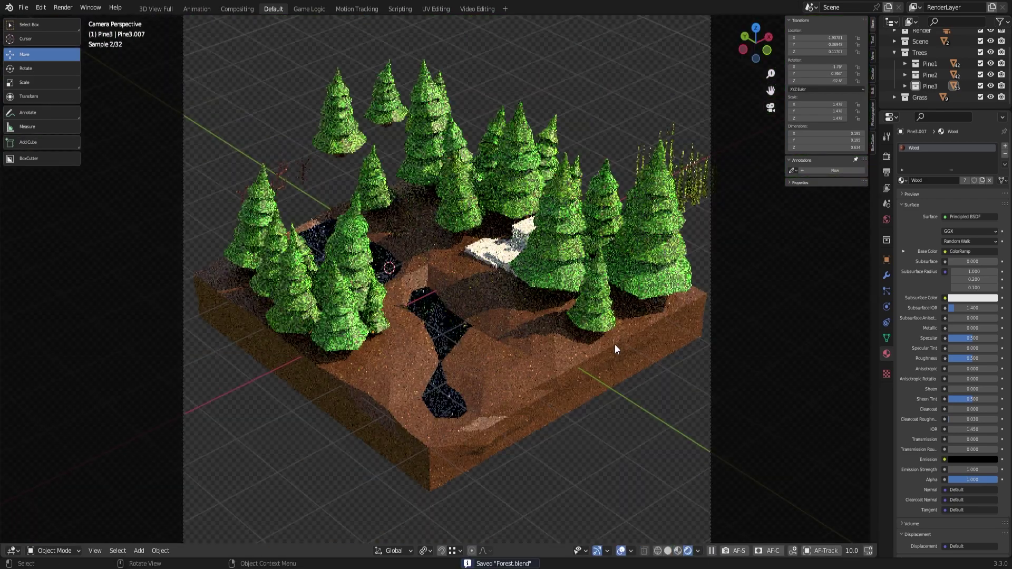
{"action": "left_click", "coordinate": [677, 550]}
{"action": "middle_click_drag", "start_coordinate": [678, 550], "coordinate": [476, 346]}
{"action": "left_click", "coordinate": [476, 346]}
{"action": "left_click_drag", "start_coordinate": [477, 345], "coordinate": [356, 185]}
{"action": "key", "text": "KP_0"}
{"action": "key", "text": "Tab"}
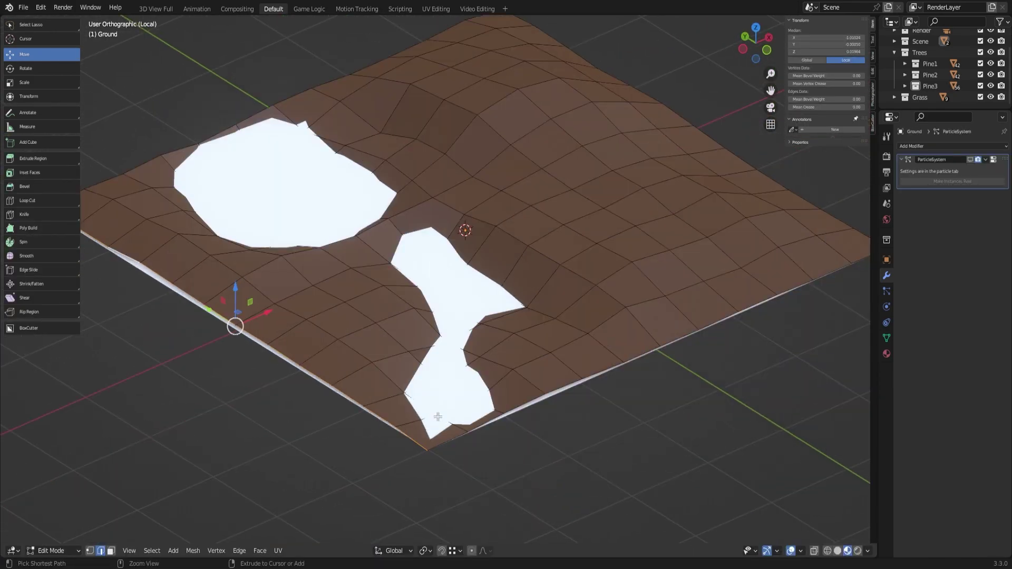
Flatten the selected ground vertices to 0 along Y and drag a vertex into place.
{"action": "key", "text": "s"}
{"action": "key", "text": "y"}
{"action": "key", "text": "0"}
{"action": "key", "text": "Return"}
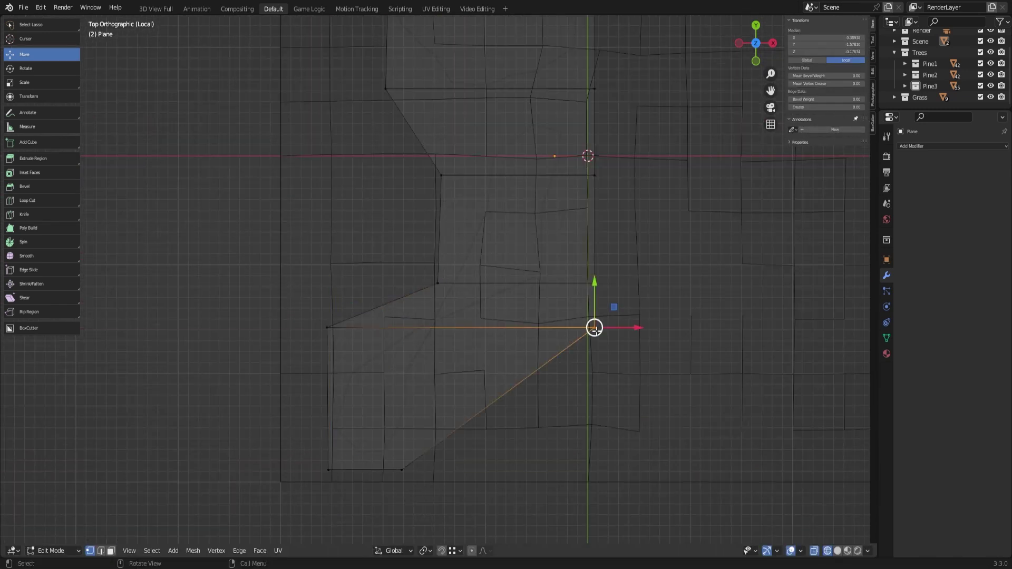
{"action": "left_click_drag", "start_coordinate": [471, 378], "coordinate": [595, 156]}
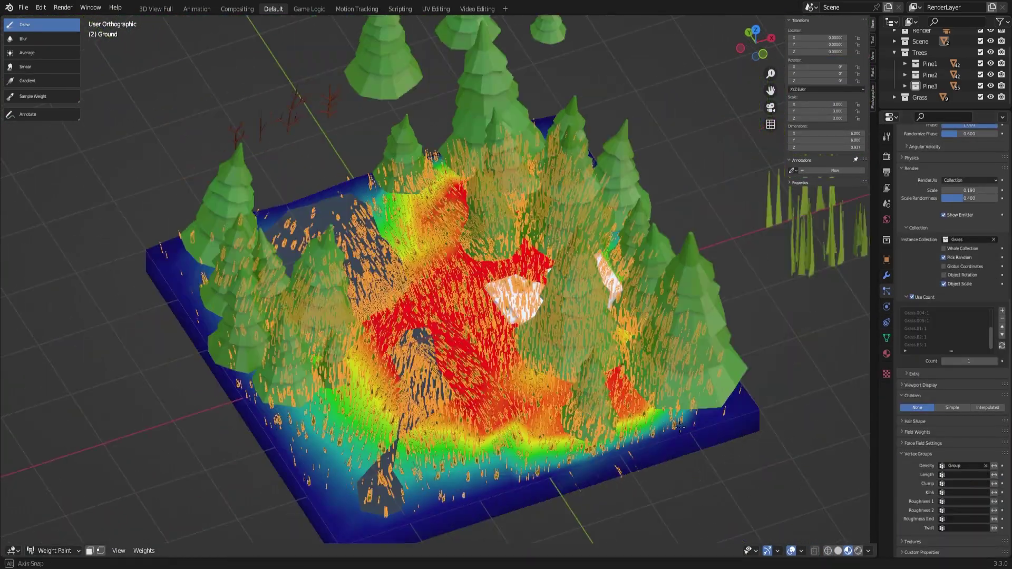
Orbit around the weight-painted terrain to inspect it.
{"action": "middle_click_drag", "start_coordinate": [680, 428], "coordinate": [244, 442]}
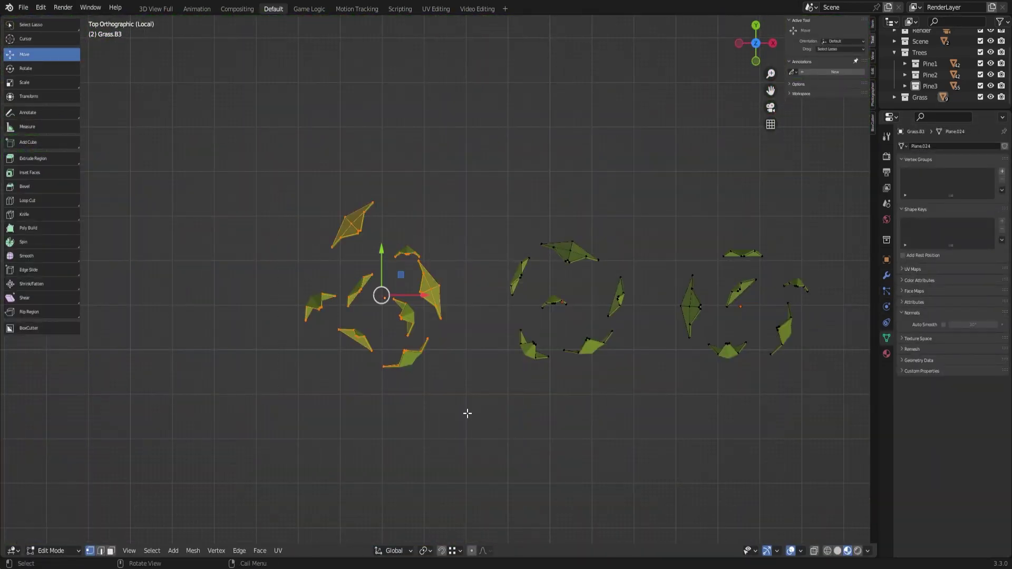
Select a whole connected grass leaf with L.
{"action": "left_click", "coordinate": [407, 253]}
{"action": "key", "text": "l"}
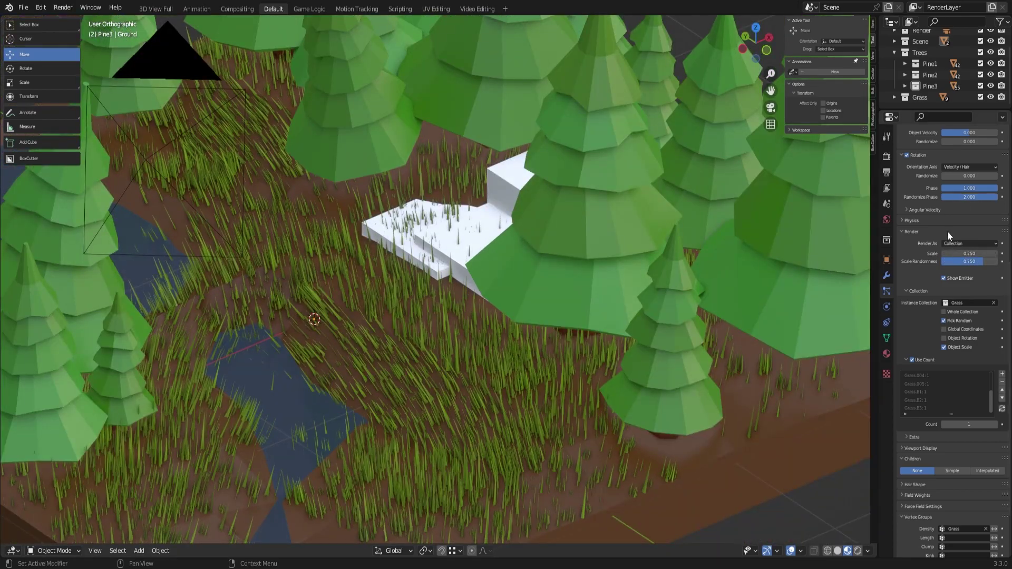
{"action": "scroll", "coordinate": [947, 235], "scroll_direction": "up", "scroll_amount": 2}
{"action": "left_click_drag", "start_coordinate": [964, 164], "coordinate": [972, 164]}
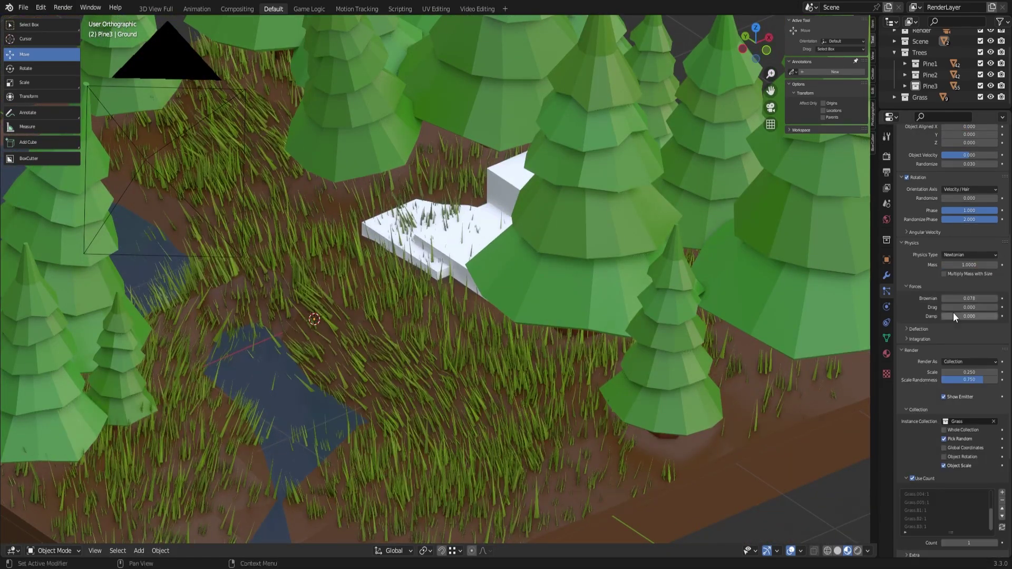
Add Simple child hairs to the grass particle system to thicken coverage.
{"action": "left_click", "coordinate": [906, 328]}
{"action": "scroll", "coordinate": [951, 274], "scroll_direction": "up", "scroll_amount": 5}
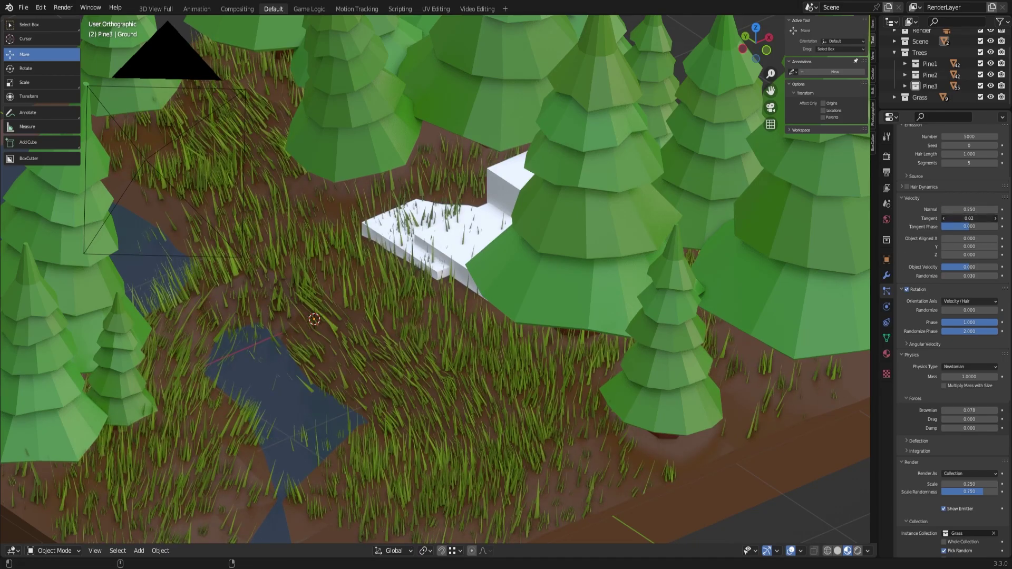
{"action": "scroll", "coordinate": [952, 478], "scroll_direction": "down", "scroll_amount": 10}
{"action": "left_click", "coordinate": [951, 477]}
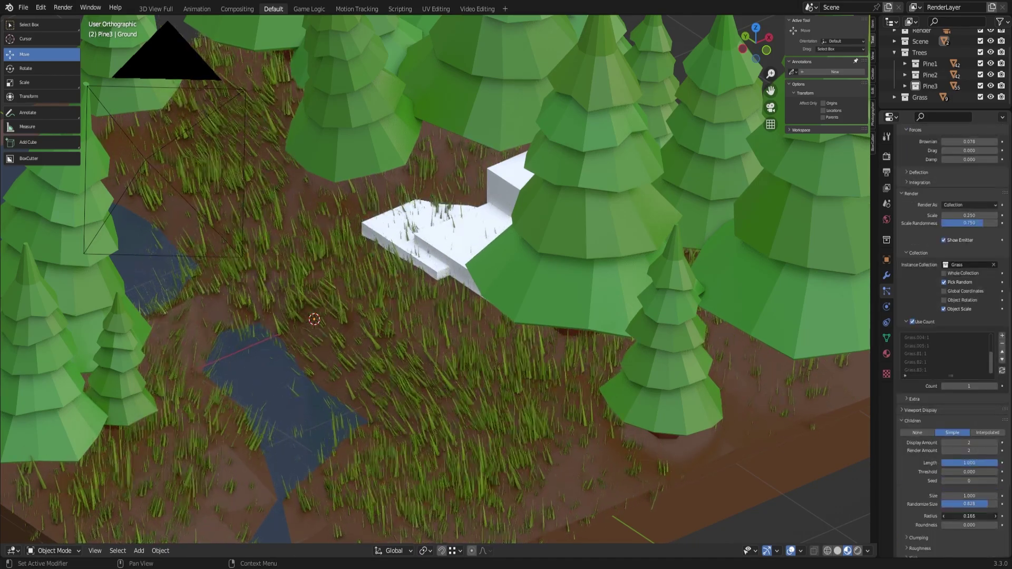
{"action": "left_click", "coordinate": [950, 433]}
{"action": "scroll", "coordinate": [763, 462], "scroll_direction": "up", "scroll_amount": 2}
{"action": "left_click", "coordinate": [987, 432]}
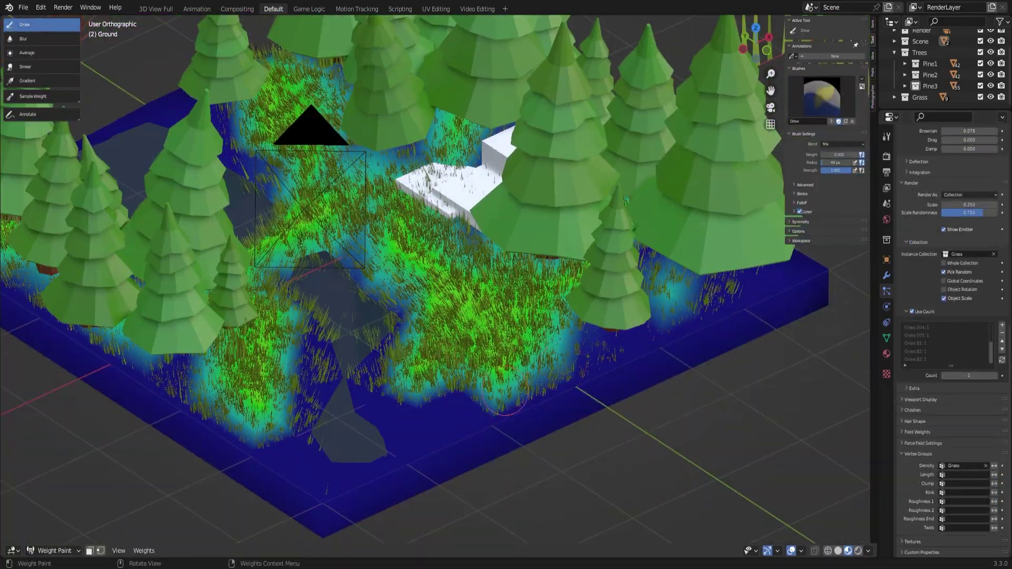
Isolate the grassy ground in local view.
{"action": "key", "text": "KP_Divide"}
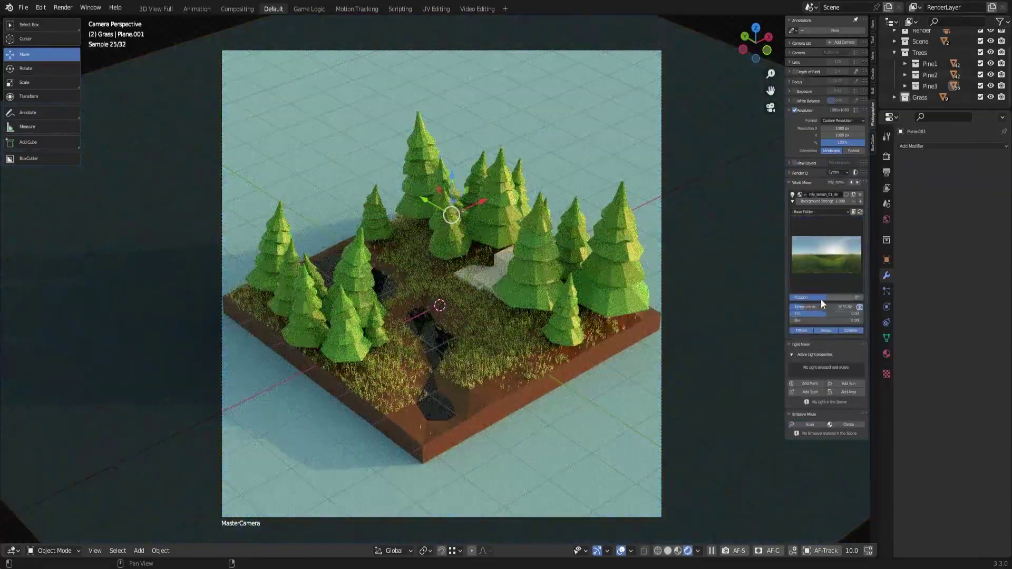
Warm and rotate the world lighting, make the backdrop blue and Ground2 brown.
{"action": "left_click_drag", "start_coordinate": [823, 304], "coordinate": [825, 307]}
{"action": "left_click", "coordinate": [886, 354]}
{"action": "left_click", "coordinate": [972, 251]}
{"action": "left_click", "coordinate": [938, 190]}
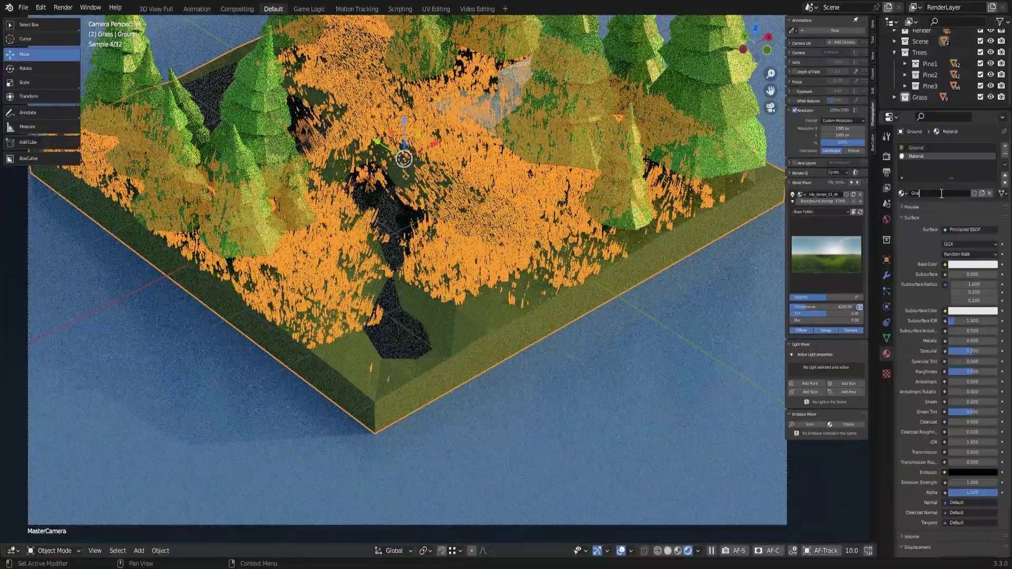
{"action": "left_click", "coordinate": [972, 264]}
{"action": "left_click", "coordinate": [954, 180]}
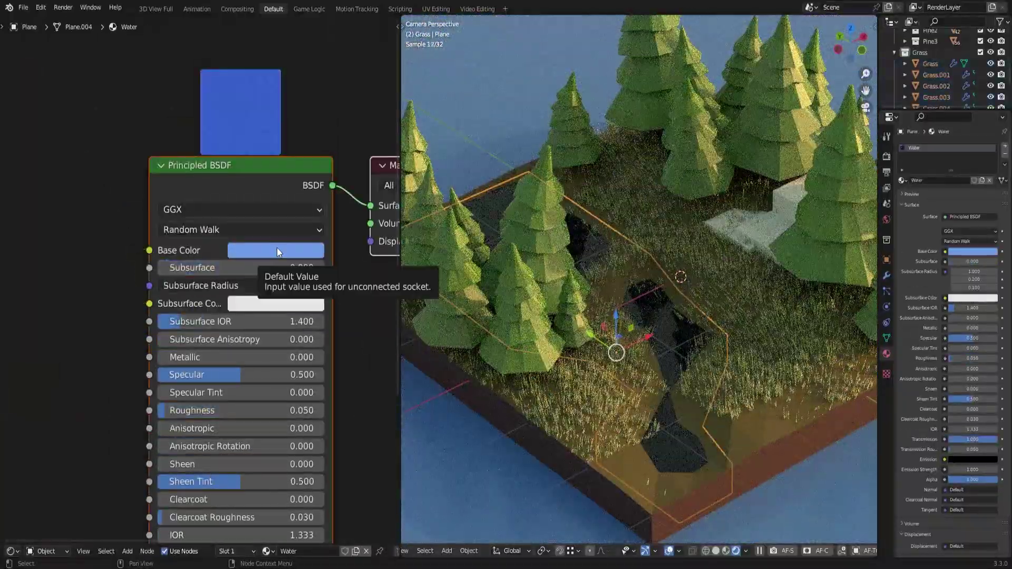
Adjust the base colour, then paint away grass weight around the river.
{"action": "left_click", "coordinate": [277, 251]}
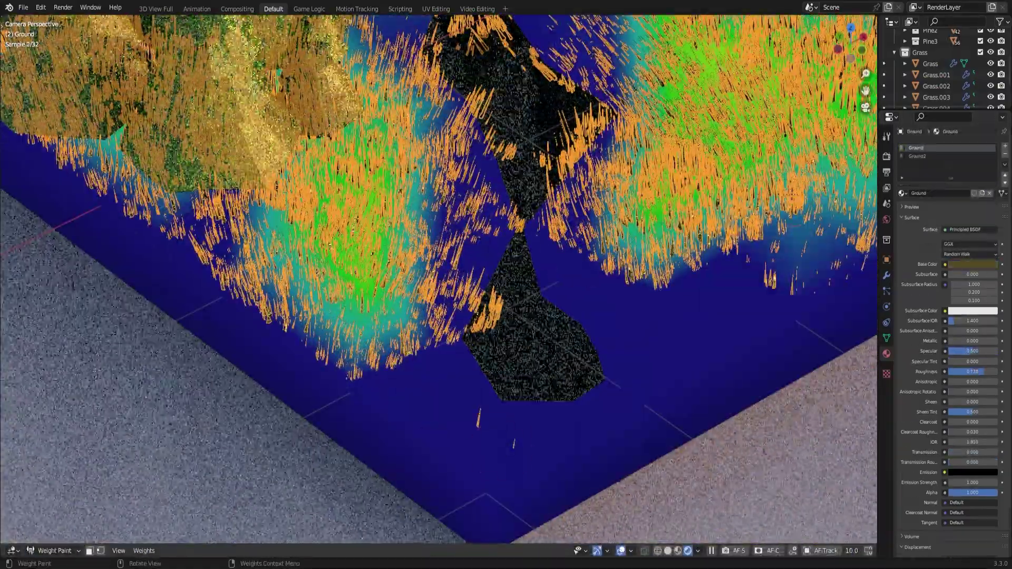
{"action": "key", "text": "n"}
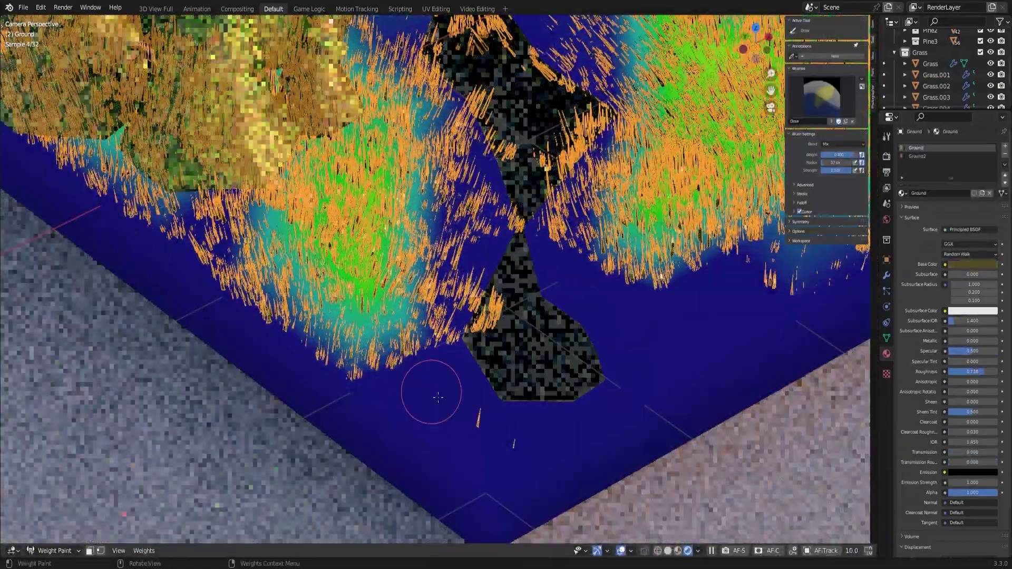
{"action": "left_click_drag", "start_coordinate": [609, 286], "coordinate": [429, 384]}
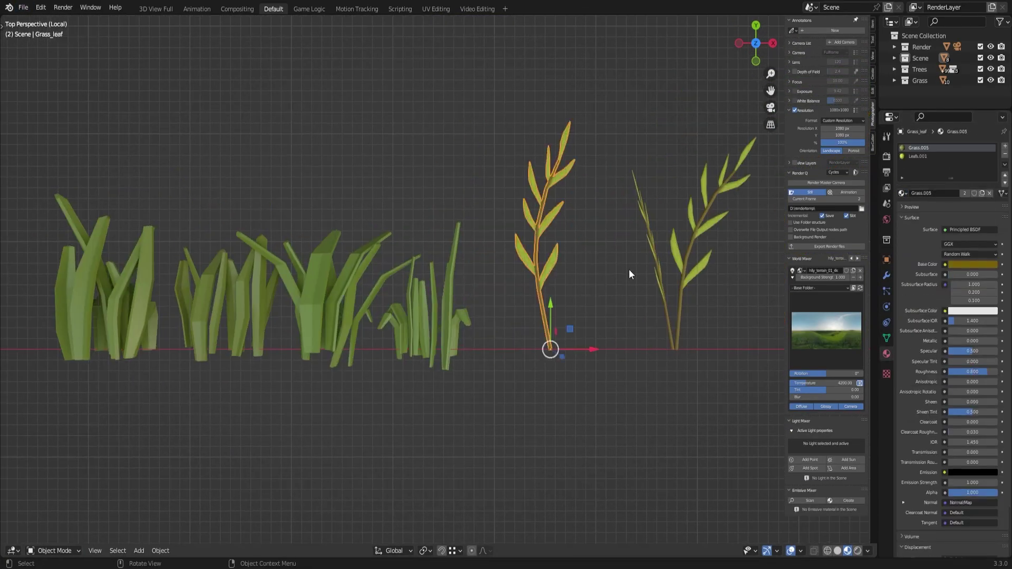
Move the leafy grass models into the Grass collection.
{"action": "left_click", "coordinate": [608, 426]}
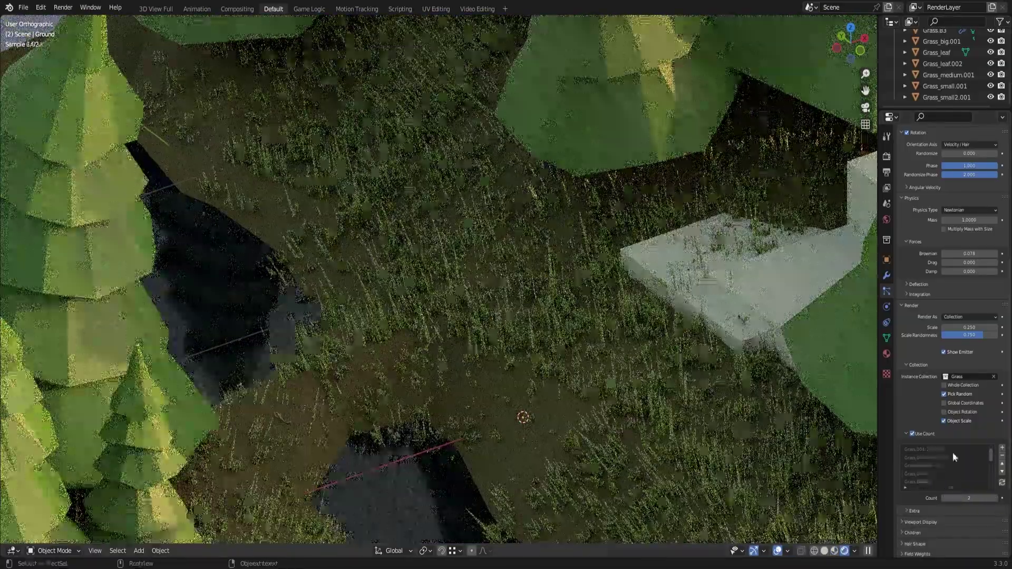
Edit a grass model's Use Count in the particle Collection panel, then view the terrain tilted.
{"action": "left_click", "coordinate": [976, 499]}
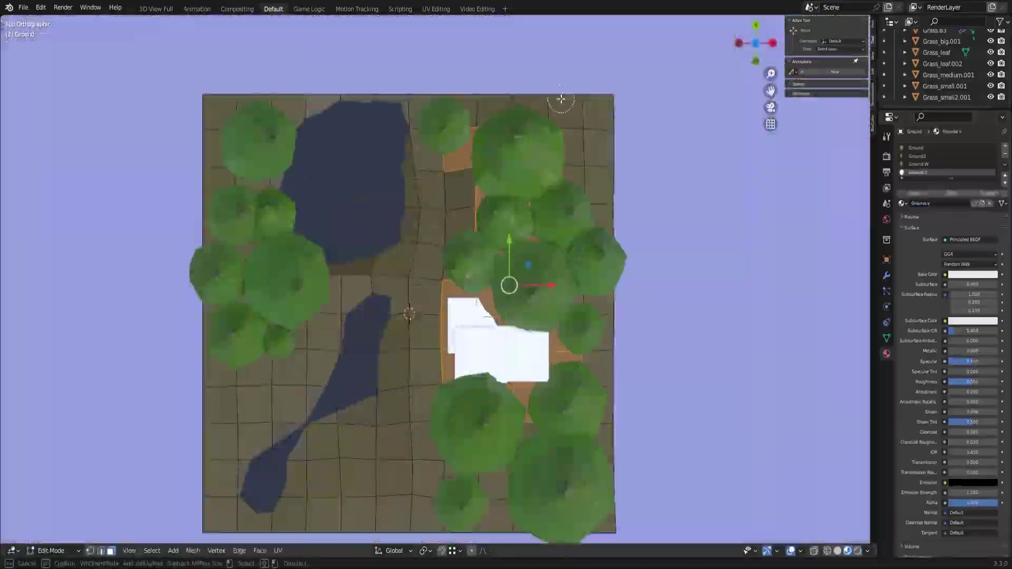
{"action": "middle_click_drag", "start_coordinate": [382, 493], "coordinate": [721, 358]}
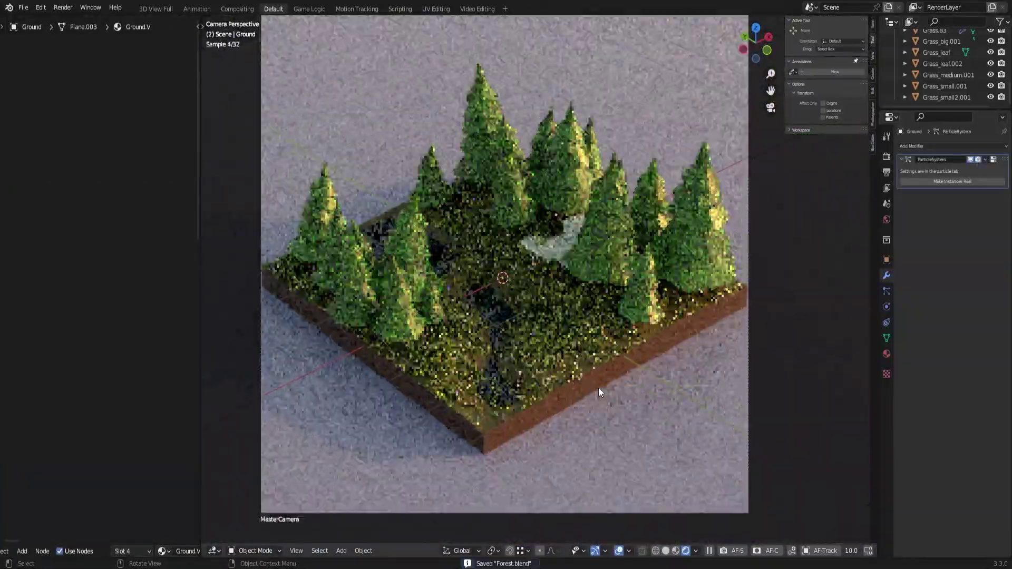
Apply the Medium High Contrast look; set pine subsurface 0.323, specular 0.300, roughness 0.600.
{"action": "left_click", "coordinate": [886, 157]}
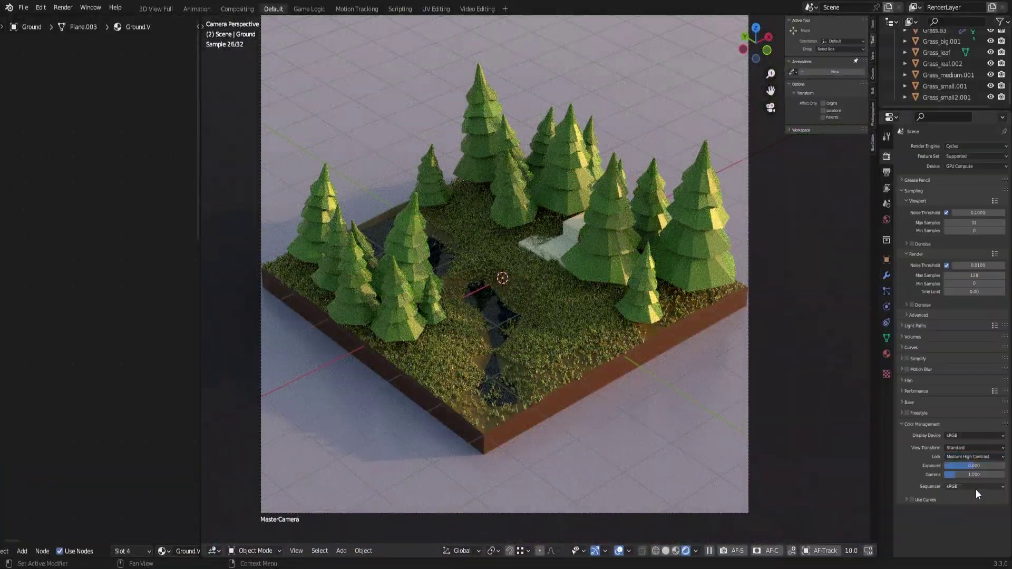
{"action": "left_click", "coordinate": [958, 465]}
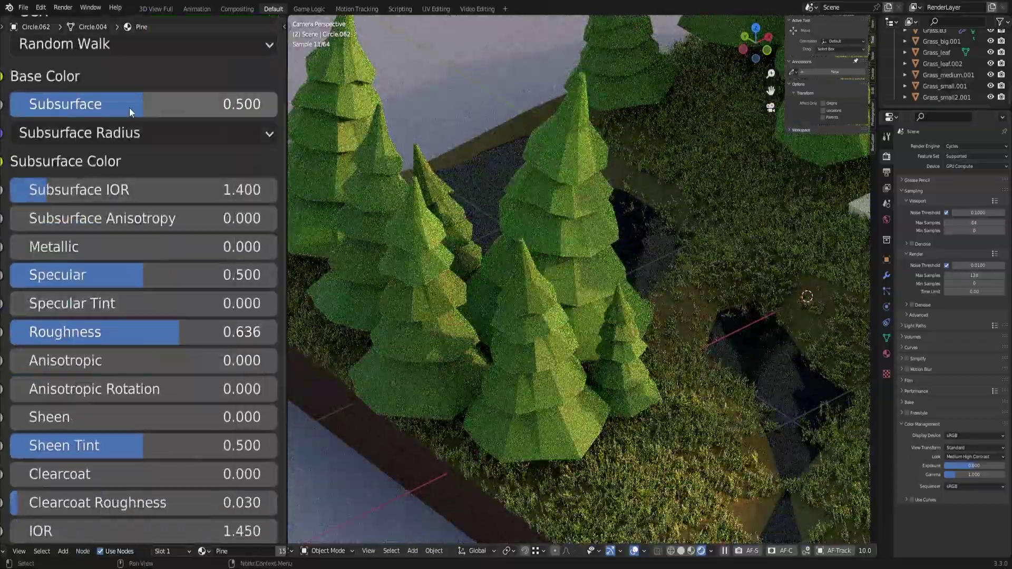
{"action": "left_click_drag", "start_coordinate": [131, 112], "coordinate": [84, 108]}
{"action": "mouse_move", "coordinate": [85, 275]}
{"action": "left_mouse_down"}
{"action": "mouse_move", "coordinate": [23, 274]}
{"action": "mouse_move", "coordinate": [80, 276]}
{"action": "left_mouse_up"}
{"action": "left_click_drag", "start_coordinate": [164, 332], "coordinate": [176, 335]}
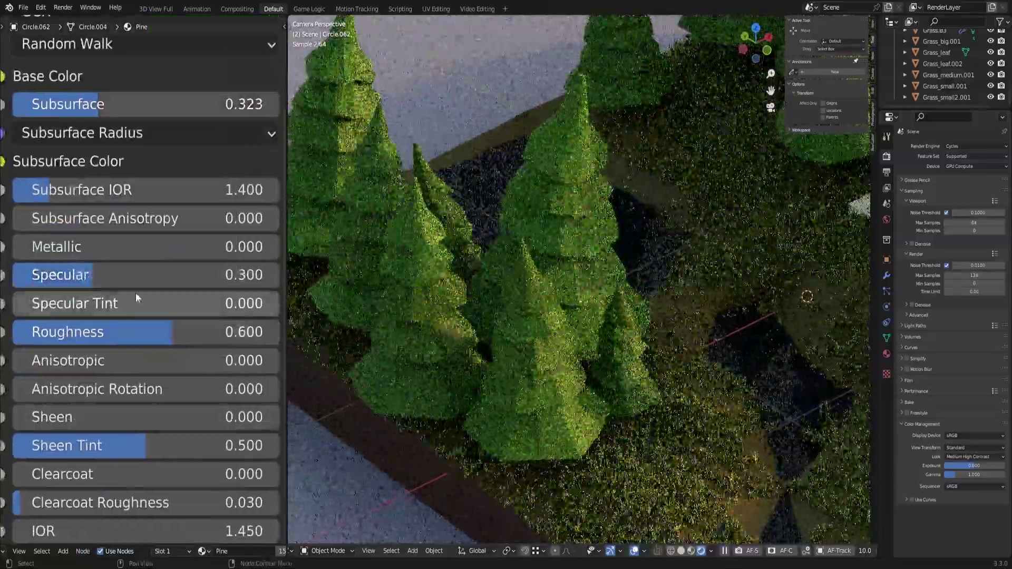
Darken the green stop of the pine colour ramp, then isolate the ground plane in local view.
{"action": "left_click", "coordinate": [106, 348]}
{"action": "left_click_drag", "start_coordinate": [102, 175], "coordinate": [73, 127]}
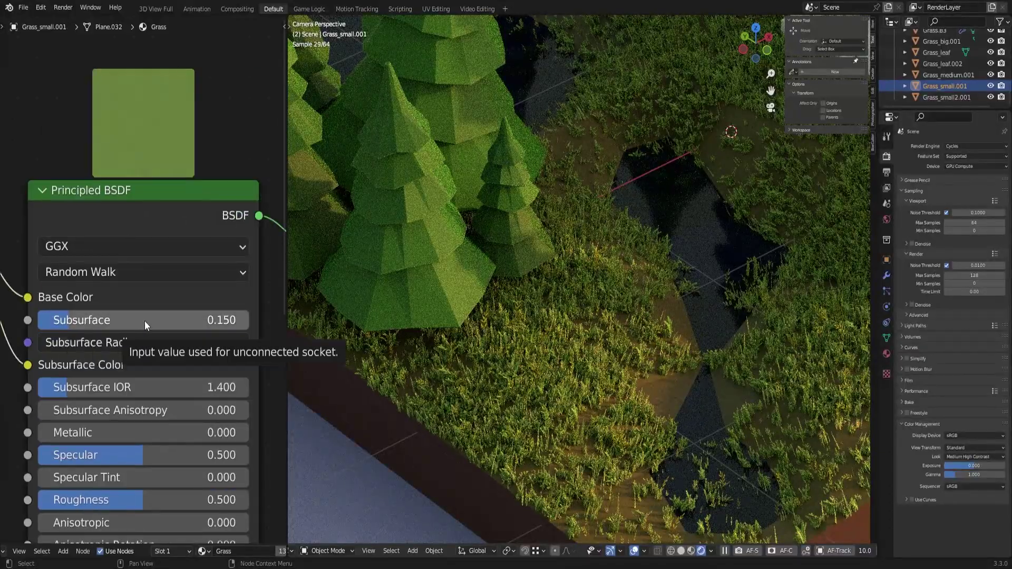
{"action": "key", "text": "KP_Divide"}
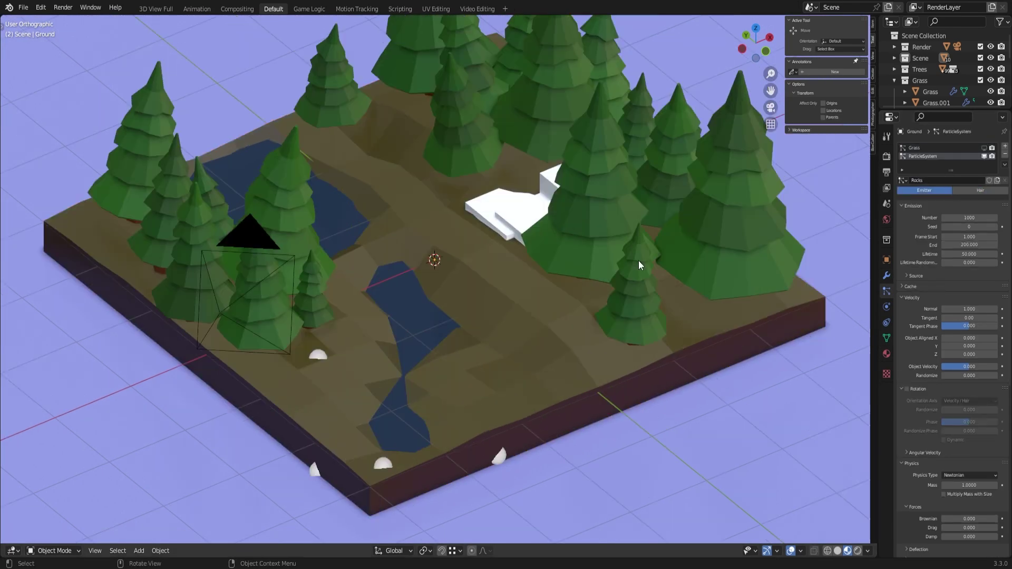
Set rock Randomize Size to 0.437 and weight paint the ground with an enlarged brush.
{"action": "key", "text": "ctrl+Tab"}
{"action": "middle_click_drag", "start_coordinate": [436, 301], "coordinate": [339, 267]}
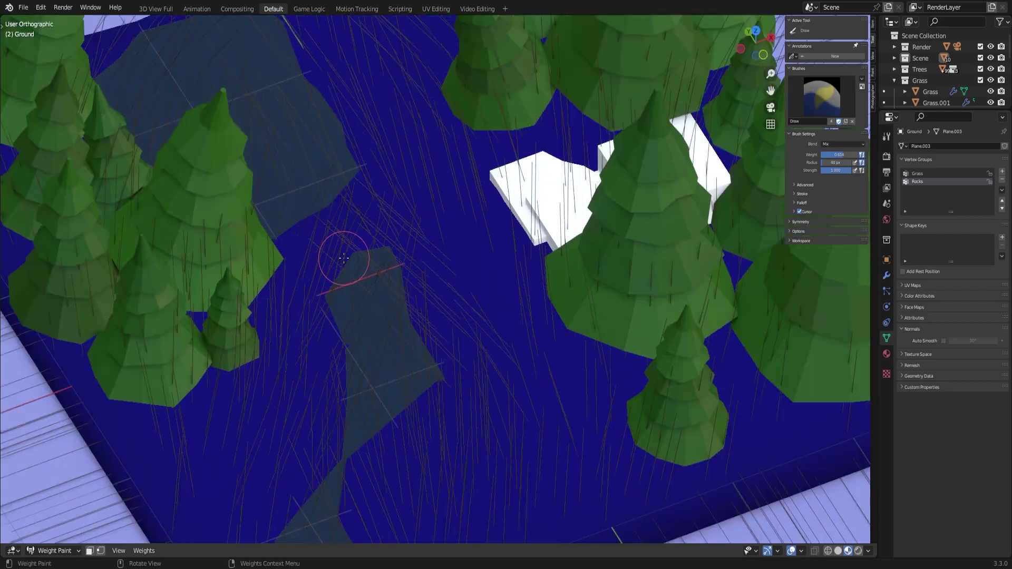
{"action": "scroll", "coordinate": [463, 398], "scroll_direction": "up", "scroll_amount": 3}
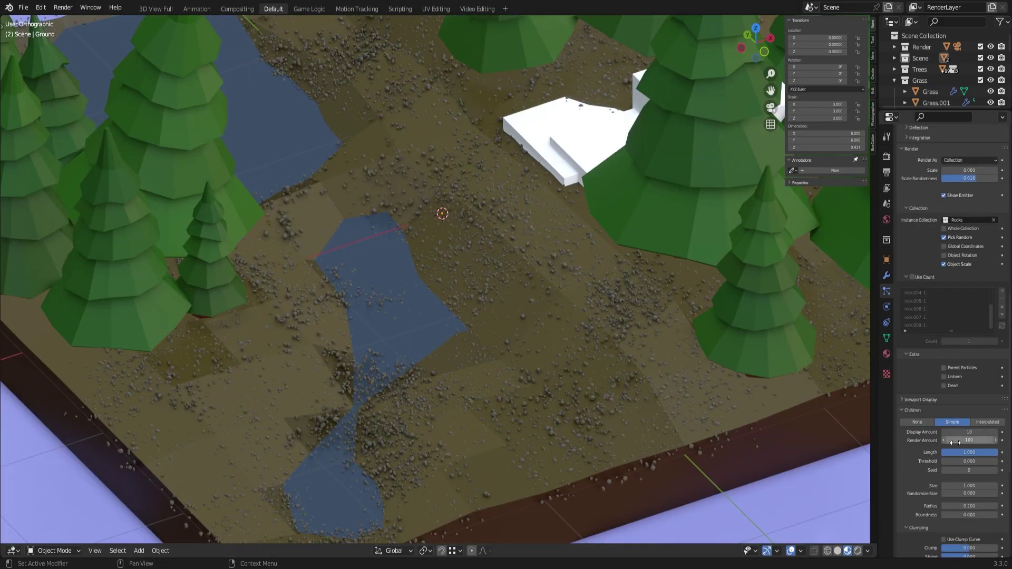
{"action": "left_click_drag", "start_coordinate": [961, 497], "coordinate": [967, 497]}
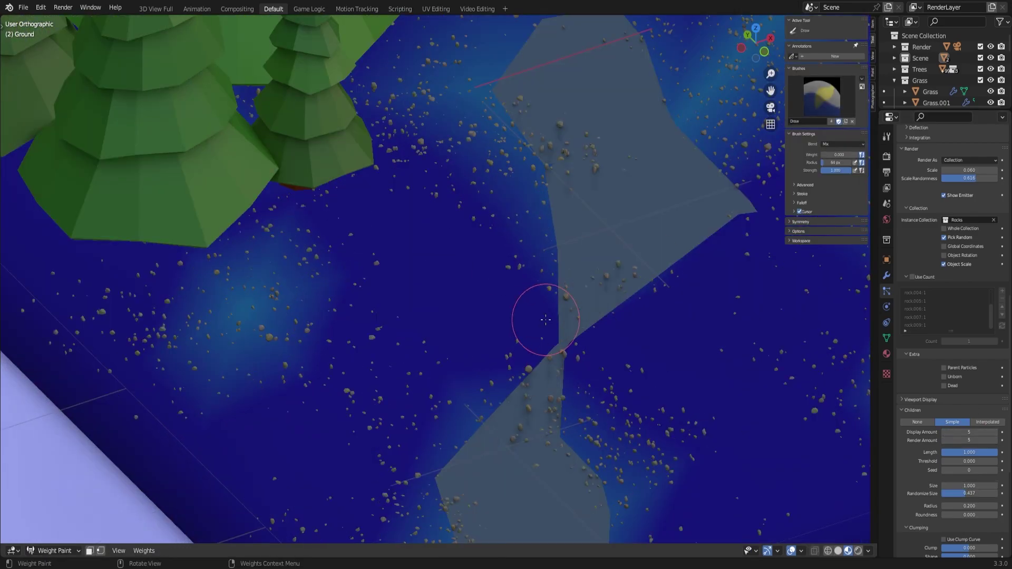
{"action": "key", "text": "f"}
{"action": "middle_click_drag", "start_coordinate": [353, 357], "coordinate": [461, 361]}
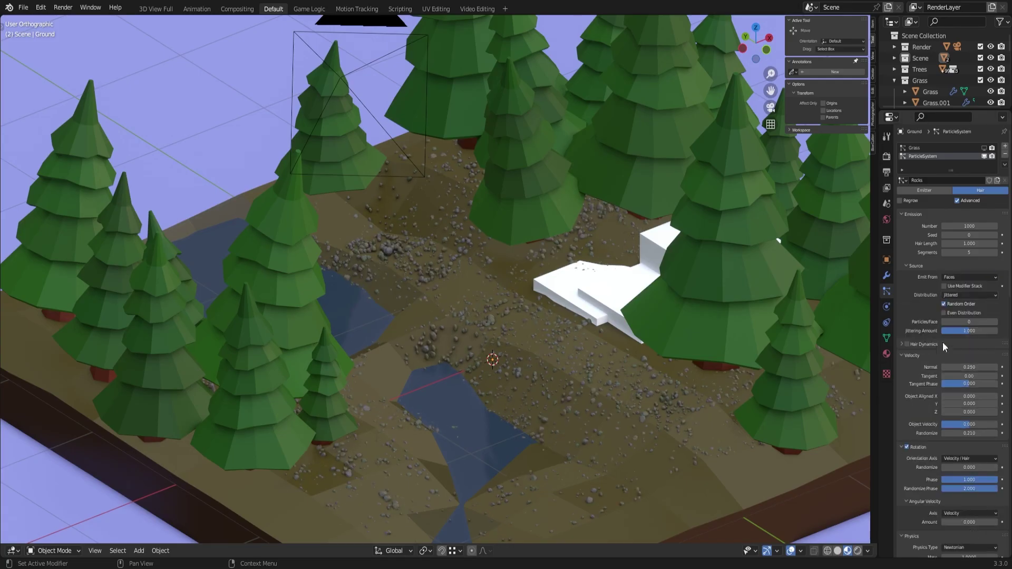
Save the file, enable Even Distribution for the branches, and orbit to a tilted side view.
{"action": "key", "text": "ctrl+s"}
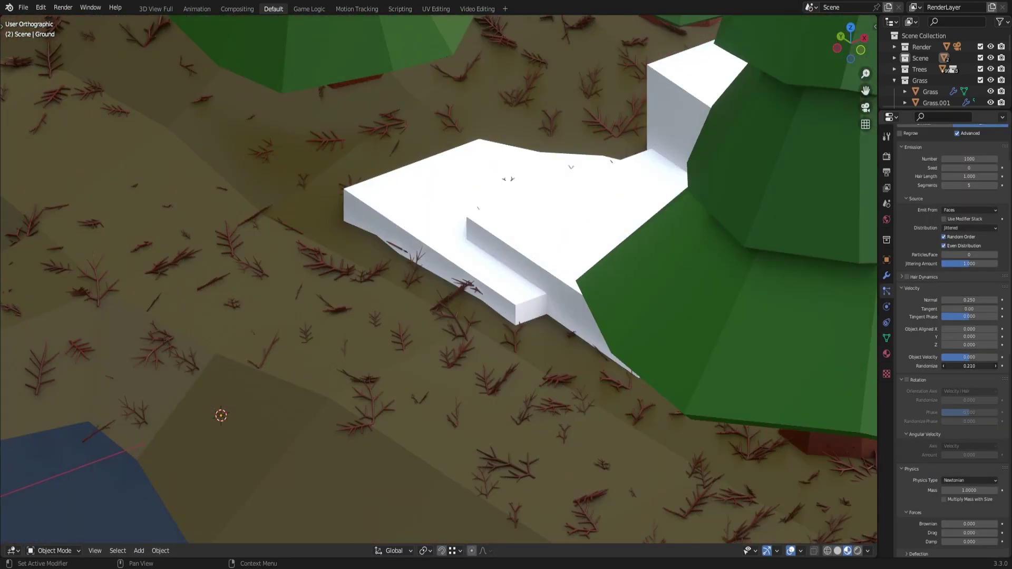
{"action": "left_click", "coordinate": [904, 276]}
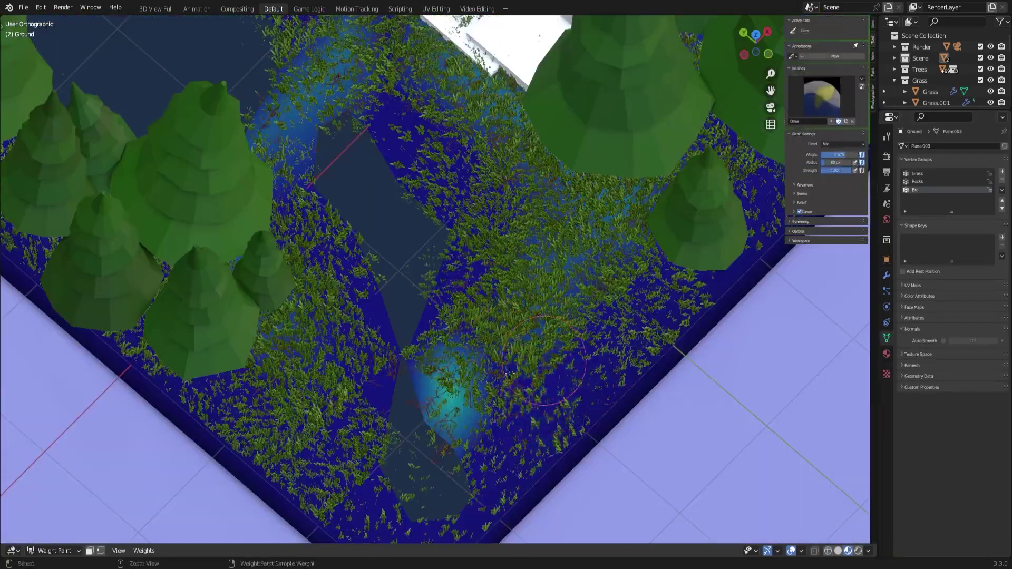
{"action": "middle_click_drag", "start_coordinate": [509, 374], "coordinate": [590, 319]}
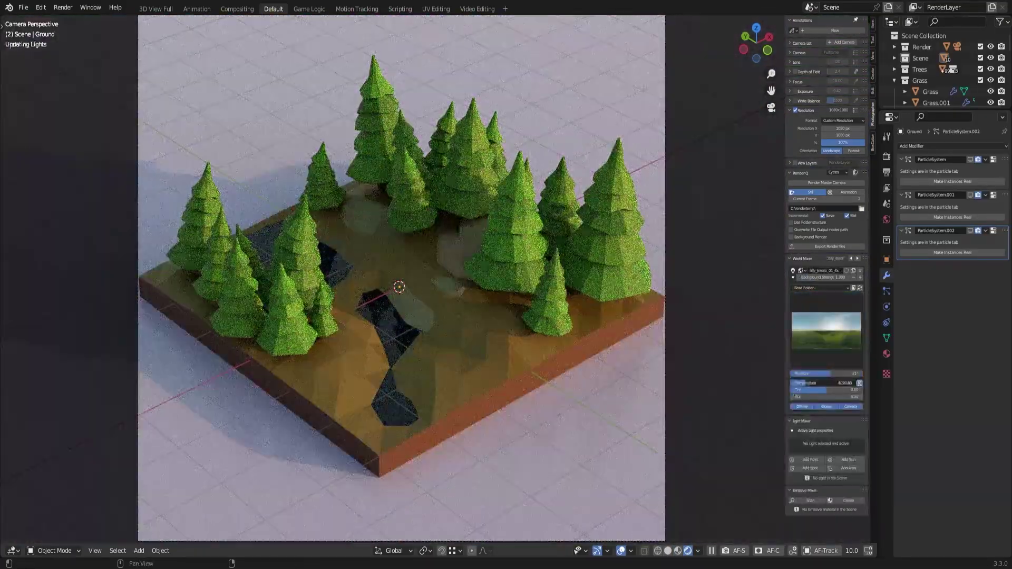
Cool the world lighting to blue and set fog density 0.05 with anisotropy about 0.6.
{"action": "left_click", "coordinate": [813, 382]}
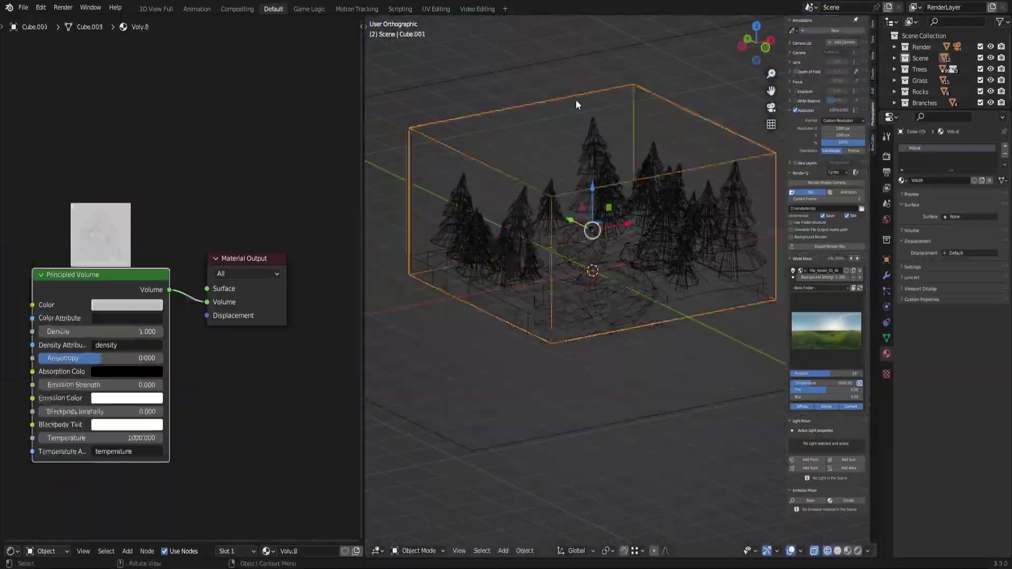
{"action": "key", "text": "KP_0"}
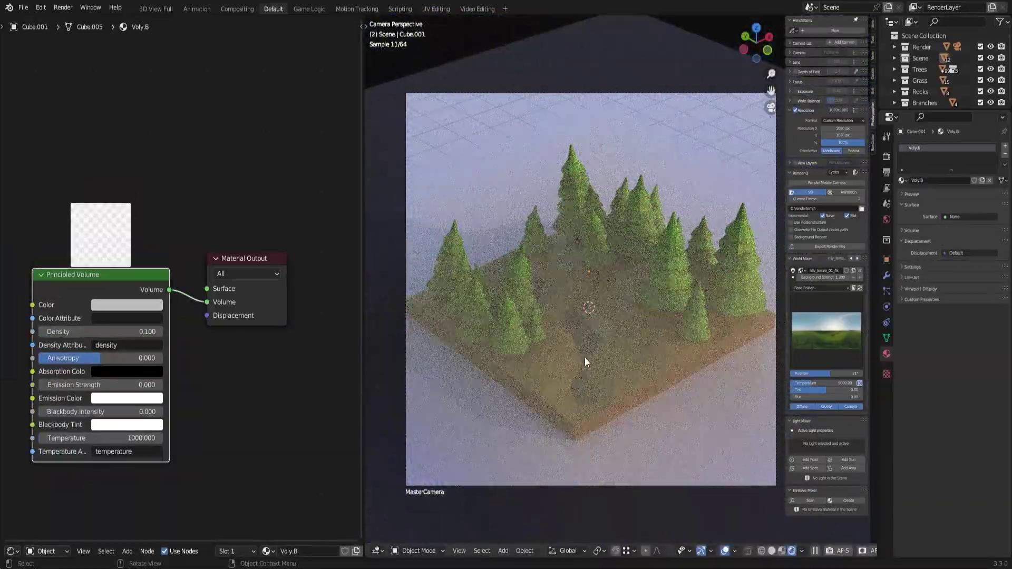
{"action": "type", "text": "0.05"}
{"action": "key", "text": "Return"}
{"action": "left_click_drag", "start_coordinate": [104, 358], "coordinate": [136, 358]}
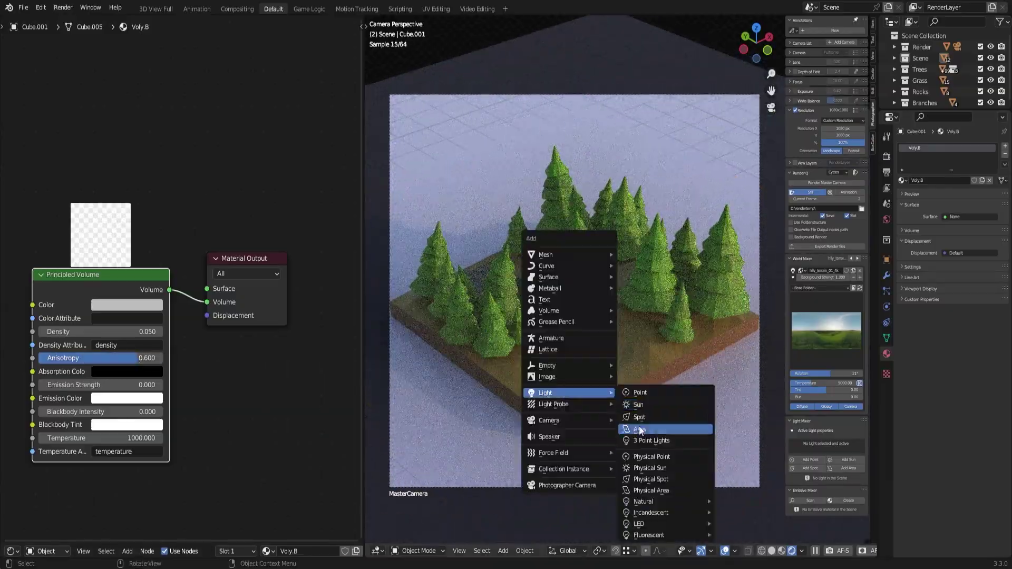
Add an area light and view the scene through the camera.
{"action": "left_click", "coordinate": [640, 429]}
{"action": "key", "text": "KP_0"}
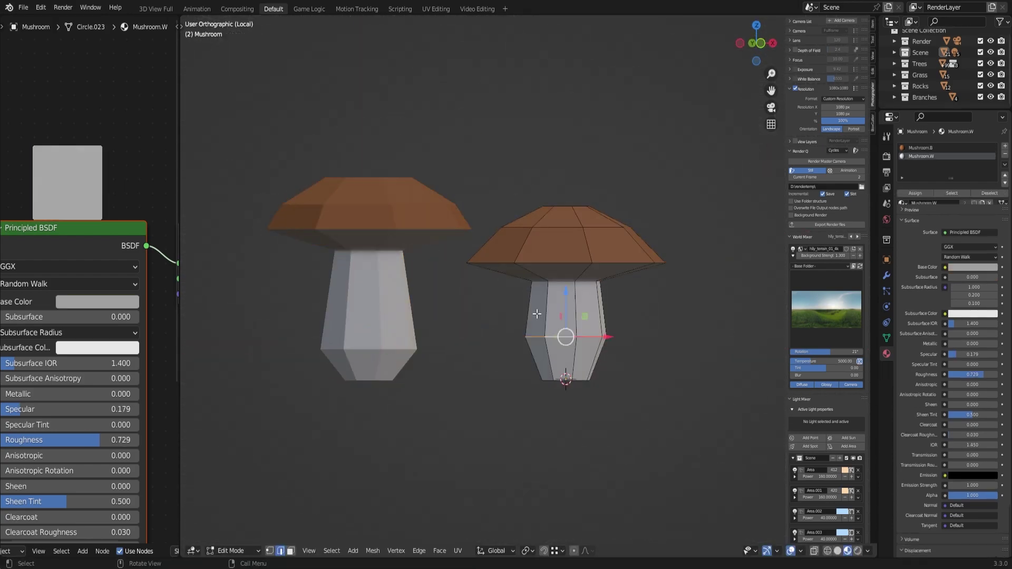
Return the mushroom to the full scene and apply its transformations.
{"action": "key", "text": "KP_Divide"}
{"action": "key", "text": "ctrl+a"}
{"action": "left_click", "coordinate": [671, 373]}
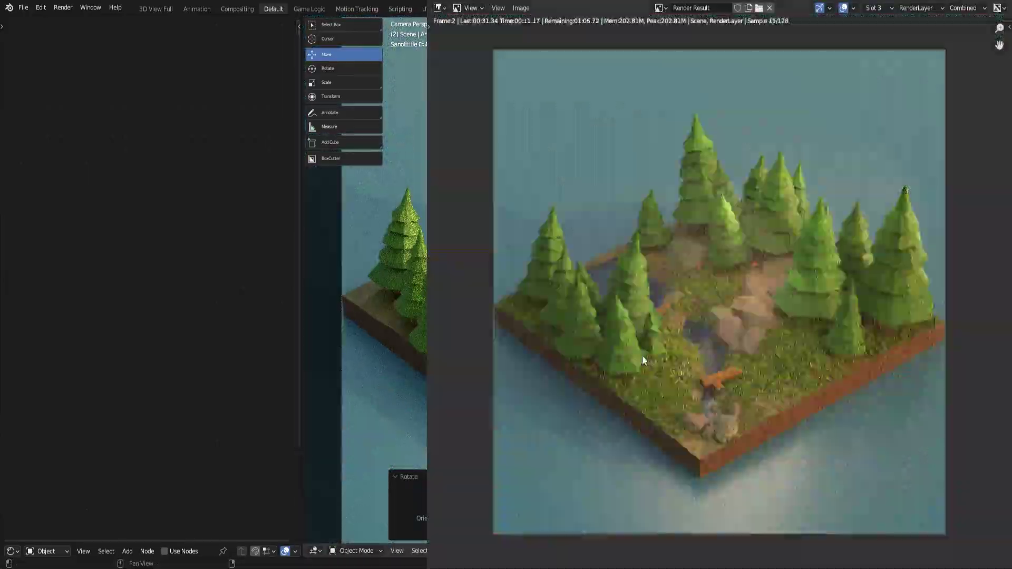
Close the render window and move the area light to a new spot over the island.
{"action": "scroll", "coordinate": [767, 231], "scroll_direction": "up", "scroll_amount": 1}
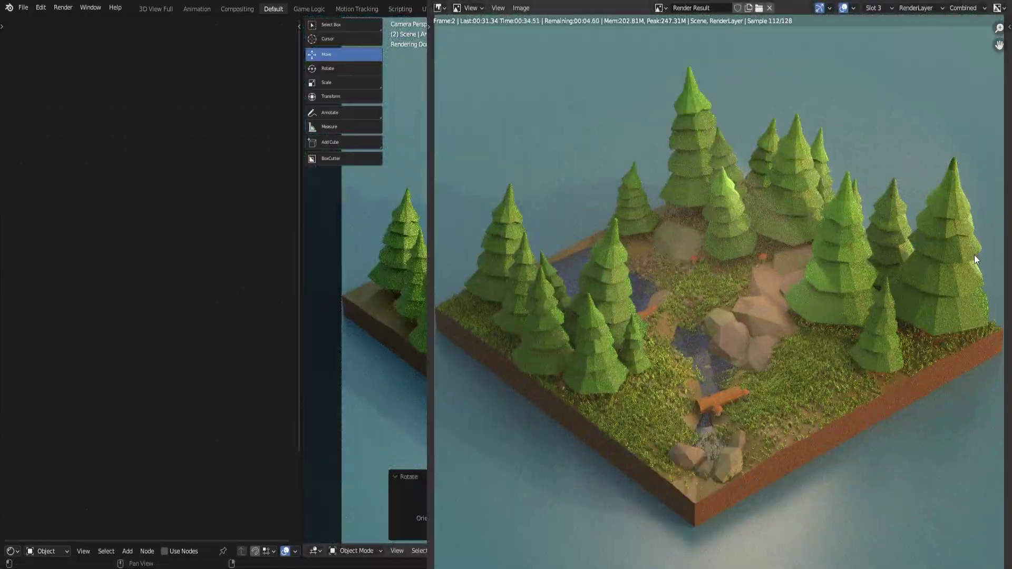
{"action": "key", "text": "Escape"}
{"action": "key", "text": "KP_0"}
{"action": "key", "text": "g"}
{"action": "left_click", "coordinate": [624, 180]}
Orbit the island, return to camera view, and start a new final render.
{"action": "scroll", "coordinate": [584, 300], "scroll_direction": "down", "scroll_amount": 5}
{"action": "middle_click_drag", "start_coordinate": [583, 300], "coordinate": [722, 164]}
{"action": "scroll", "coordinate": [722, 163], "scroll_direction": "up", "scroll_amount": 5}
{"action": "key", "text": "KP_0"}
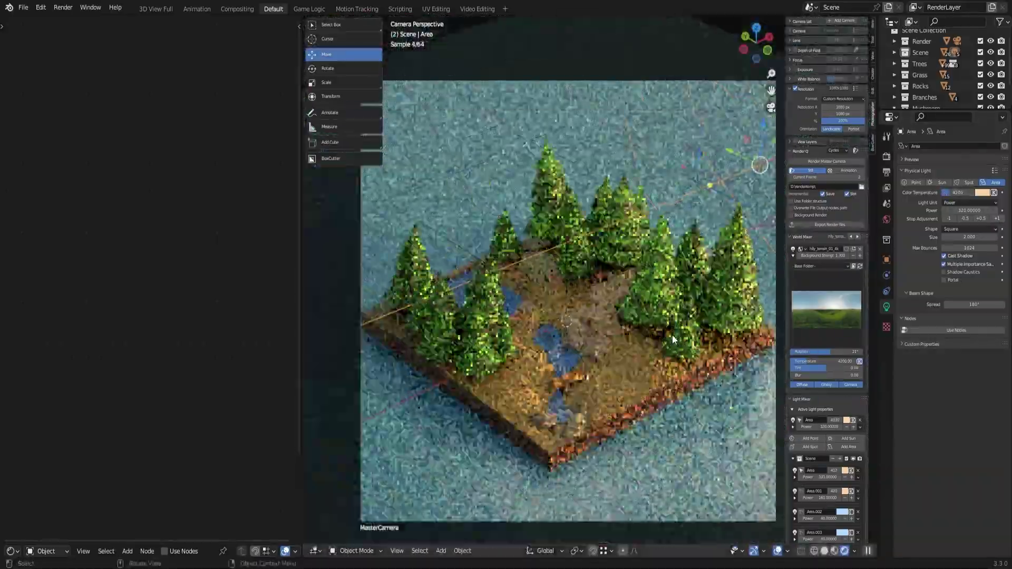
{"action": "left_click", "coordinate": [830, 162]}
{"action": "scroll", "coordinate": [644, 346], "scroll_direction": "up", "scroll_amount": 1}
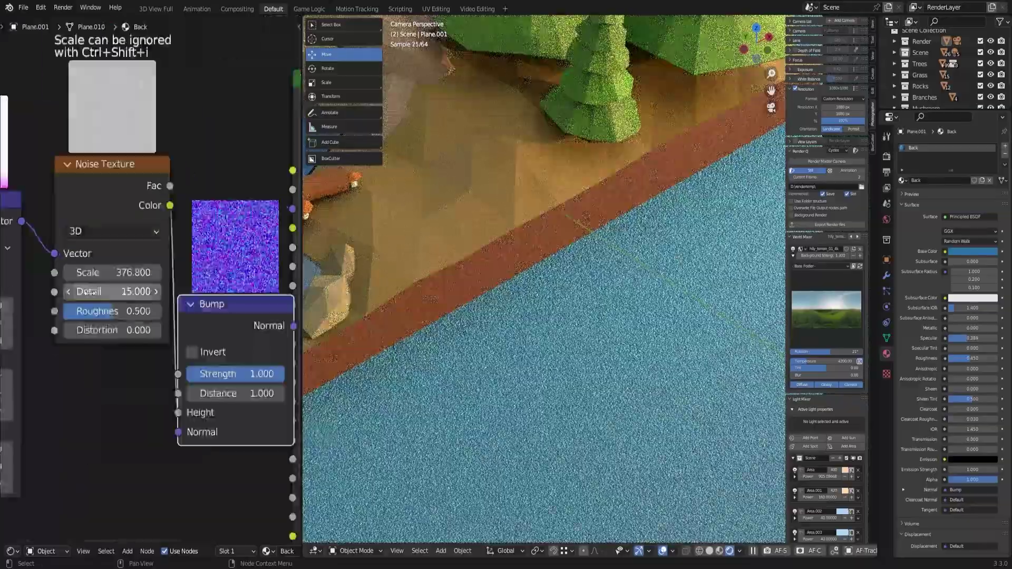
Zoom out in the backdrop material's node view.
{"action": "scroll", "coordinate": [543, 280], "scroll_direction": "down", "scroll_amount": 5}
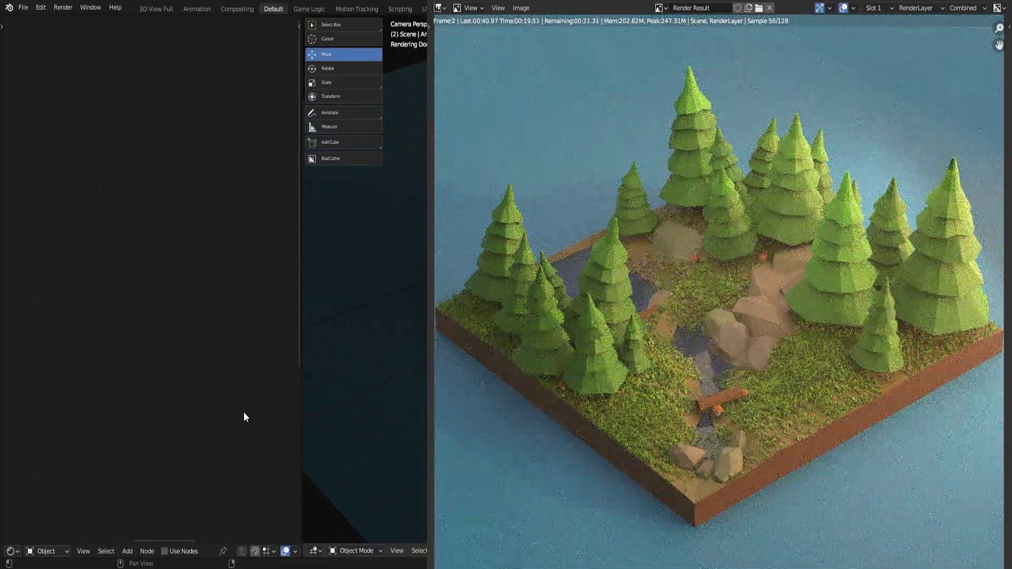
Compare against an earlier render slot, then close the render window.
{"action": "key", "text": "Escape"}
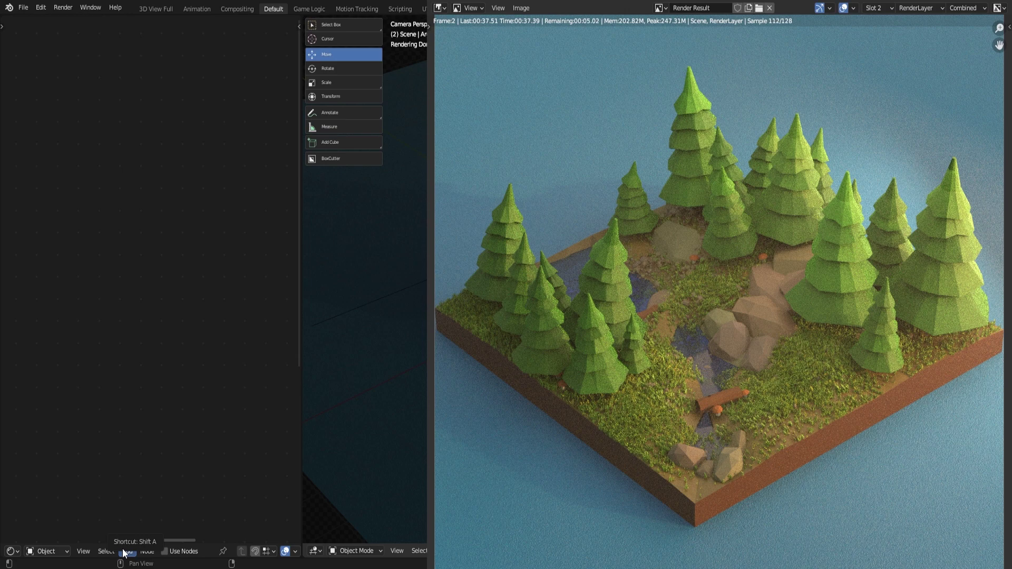
{"action": "key", "text": "Escape"}
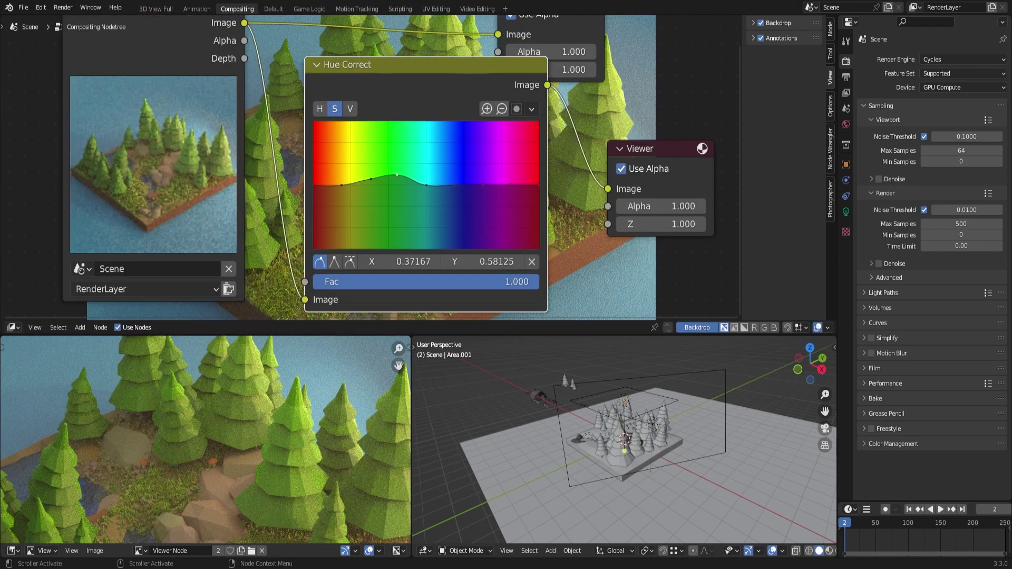
Pull one Hue Correct value-curve point down slightly to darken that hue.
{"action": "left_click_drag", "start_coordinate": [369, 189], "coordinate": [367, 190]}
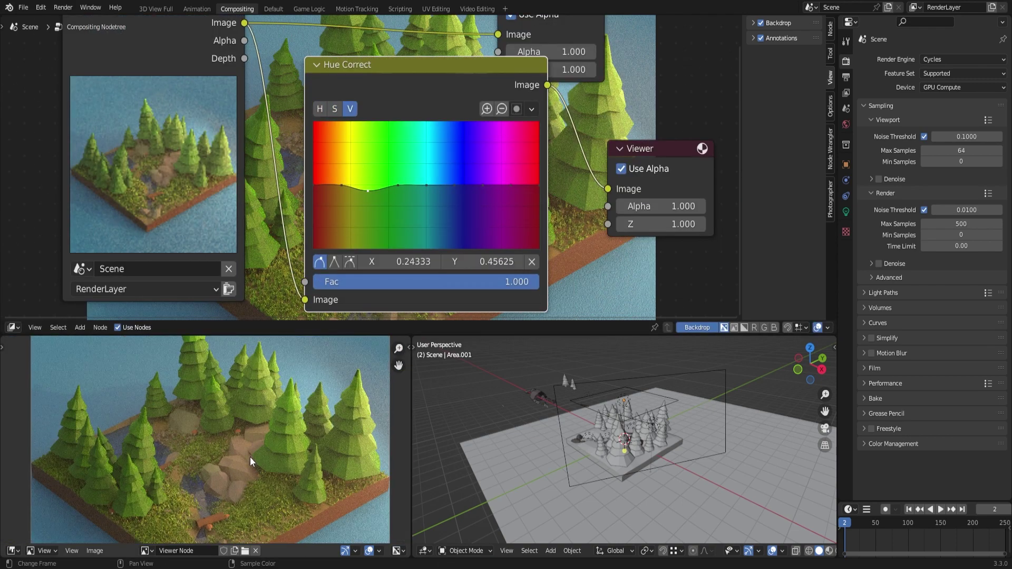
{"action": "scroll", "coordinate": [250, 463], "scroll_direction": "down", "scroll_amount": 1}
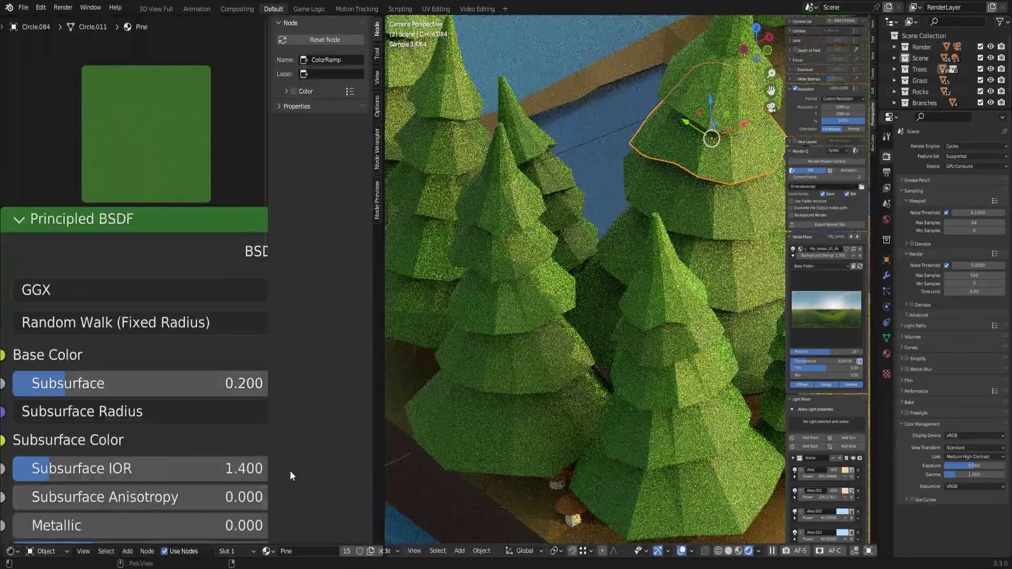
Set the Pine material's Subsurface to 0.145, Roughness to 0.650 and Specular to about 0.386.
{"action": "left_click_drag", "start_coordinate": [158, 383], "coordinate": [143, 383]}
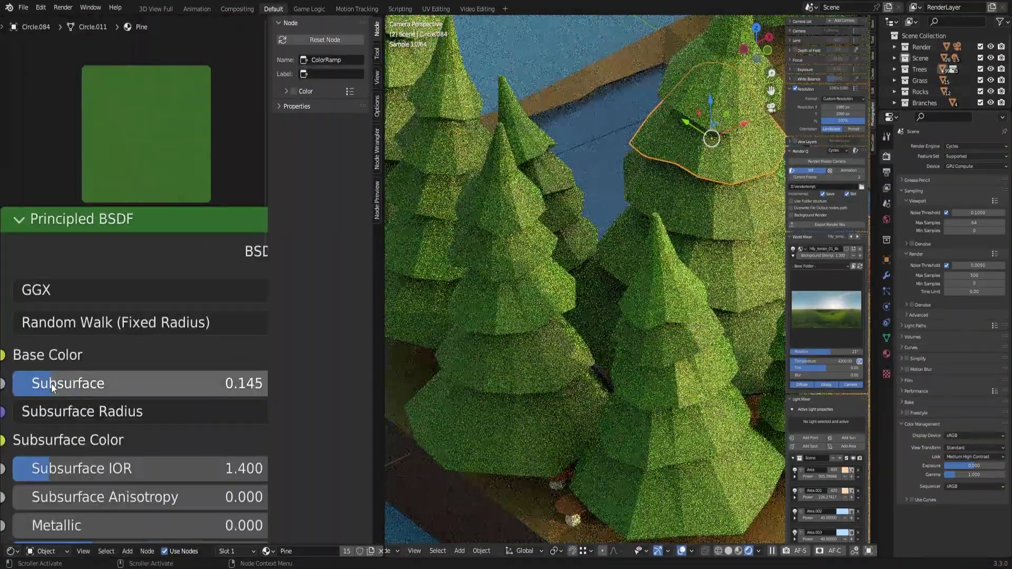
{"action": "middle_click_drag", "start_coordinate": [293, 476], "coordinate": [281, 318]}
{"action": "mouse_move", "coordinate": [132, 453]}
{"action": "left_mouse_down"}
{"action": "mouse_move", "coordinate": [216, 452]}
{"action": "mouse_move", "coordinate": [174, 452]}
{"action": "left_mouse_up"}
{"action": "mouse_move", "coordinate": [79, 395]}
{"action": "left_mouse_down"}
{"action": "mouse_move", "coordinate": [123, 395]}
{"action": "mouse_move", "coordinate": [92, 396]}
{"action": "mouse_move", "coordinate": [104, 395]}
{"action": "left_mouse_up"}
{"action": "middle_click_drag", "start_coordinate": [211, 475], "coordinate": [219, 310]}
Give the Pine material Anisotropic 0.509, Anisotropic Rotation 0.432 and Sheen 1.0.
{"action": "left_click_drag", "start_coordinate": [42, 317], "coordinate": [142, 317]}
{"action": "left_click_drag", "start_coordinate": [42, 346], "coordinate": [122, 345]}
{"action": "left_click_drag", "start_coordinate": [52, 374], "coordinate": [264, 374]}
{"action": "scroll", "coordinate": [221, 427], "scroll_direction": "down", "scroll_amount": 8}
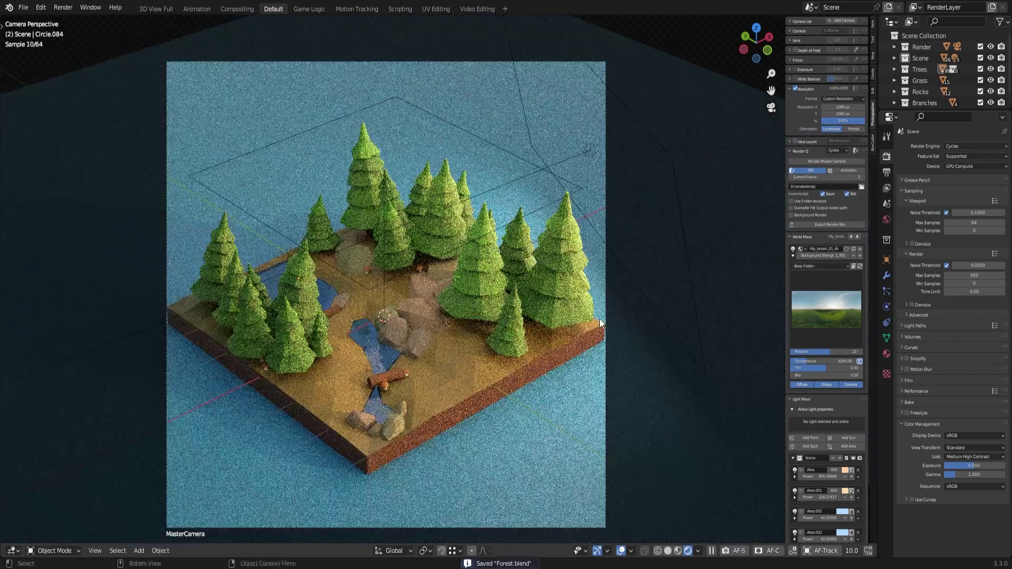